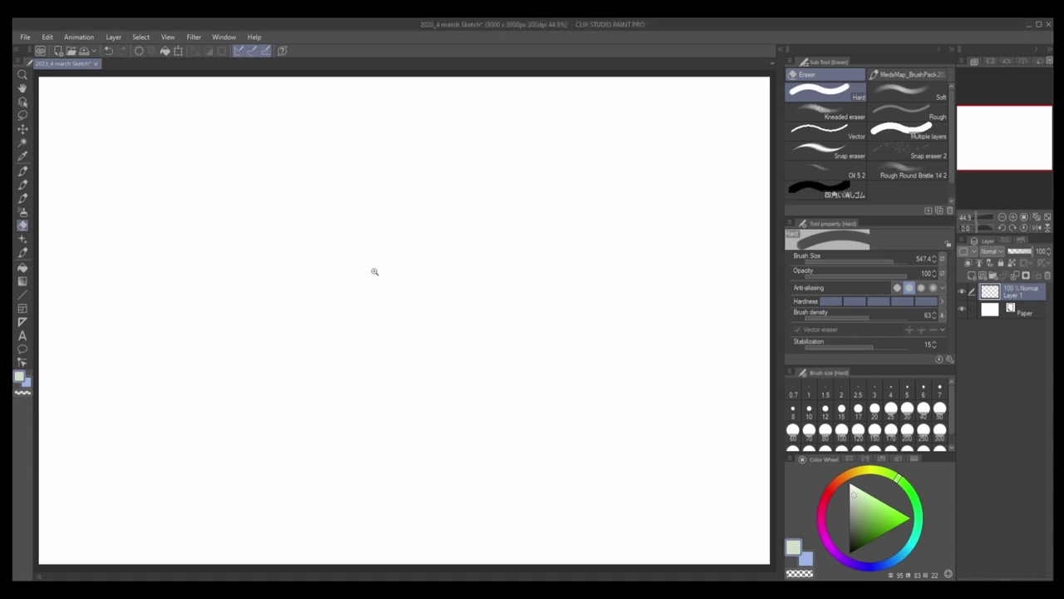
Step: Switch to the 样本画笔 3 5 brush and set the drawing colour to a darker muted green
{"action": "scroll", "coordinate": [373, 271], "scroll_direction": "down", "scroll_amount": 1}
{"action": "key", "text": "b"}
{"action": "mouse_move", "coordinate": [361, 293]}
{"action": "left_mouse_down"}
{"action": "mouse_move", "coordinate": [380, 183]}
{"action": "mouse_move", "coordinate": [394, 238]}
{"action": "left_mouse_up"}
{"action": "scroll", "coordinate": [422, 257], "scroll_direction": "up", "scroll_amount": 1}
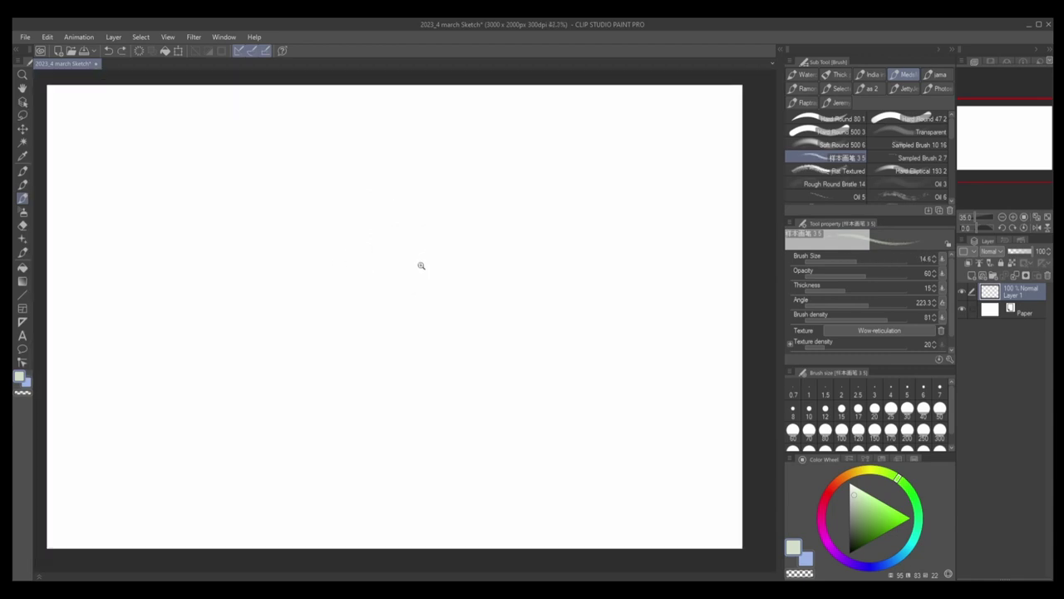
{"action": "scroll", "coordinate": [399, 211], "scroll_direction": "up", "scroll_amount": 1}
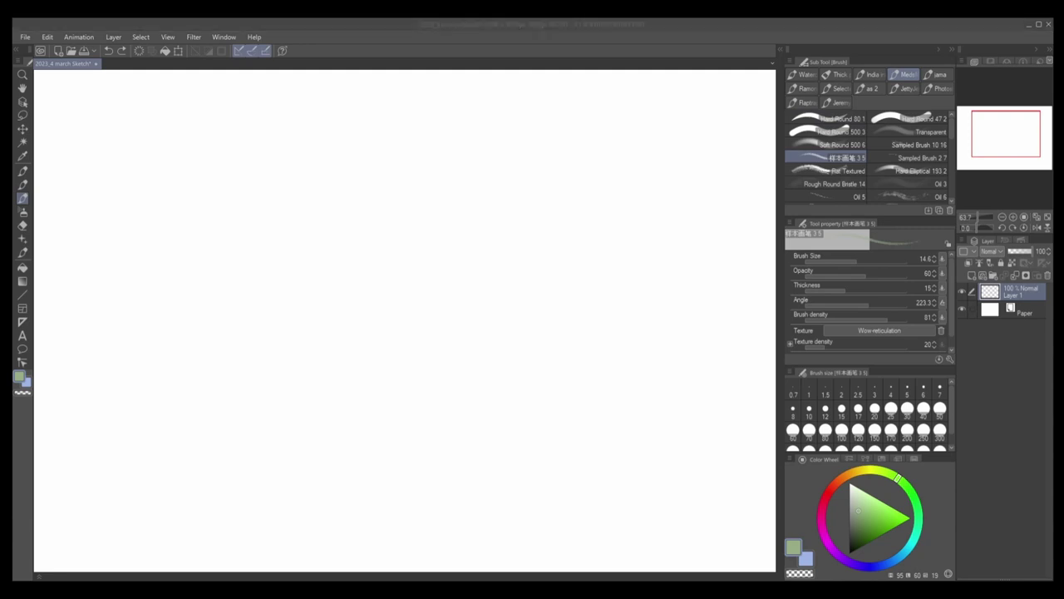
{"action": "left_click_drag", "start_coordinate": [333, 228], "coordinate": [304, 261]}
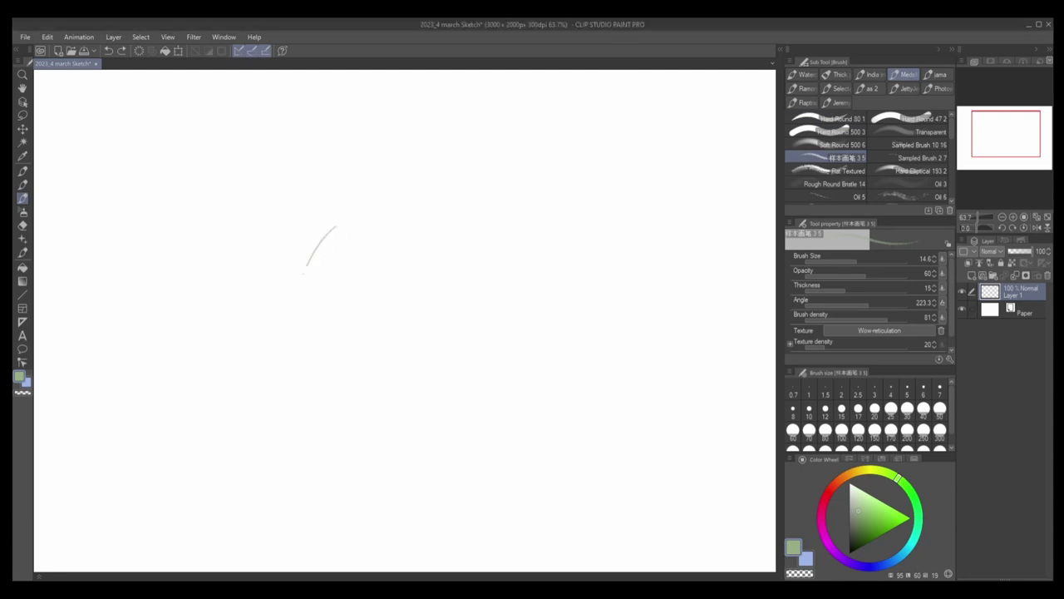
{"action": "key", "text": "ctrl+z"}
{"action": "scroll", "coordinate": [432, 254], "scroll_direction": "down", "scroll_amount": 2}
{"action": "scroll", "coordinate": [458, 262], "scroll_direction": "up", "scroll_amount": 1}
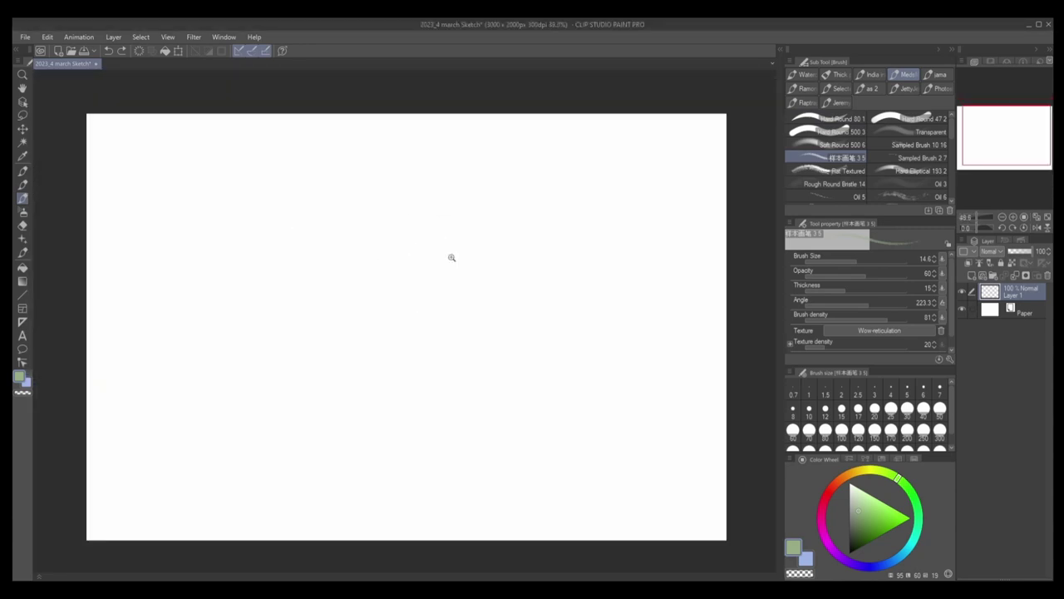
{"action": "mouse_move", "coordinate": [416, 197]}
{"action": "left_mouse_down"}
{"action": "mouse_move", "coordinate": [420, 264]}
{"action": "mouse_move", "coordinate": [499, 258]}
{"action": "mouse_move", "coordinate": [514, 222]}
{"action": "left_mouse_up"}
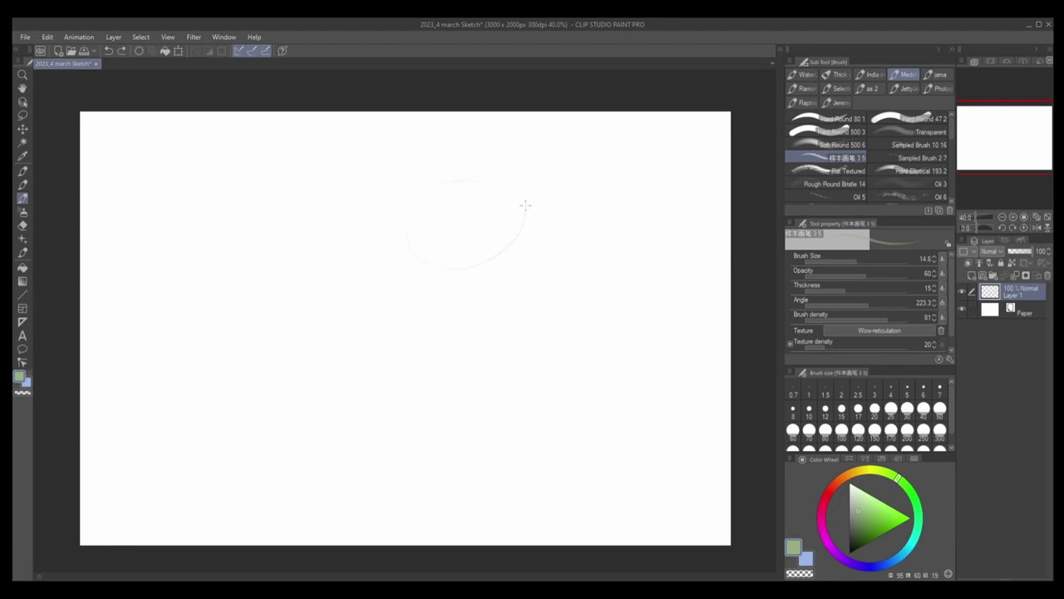
{"action": "key", "text": "ctrl+z"}
Step: Sketch a three-quarter head outline in the upper middle of the canvas with rounded skull, face side, jaw and ear
{"action": "scroll", "coordinate": [447, 249], "scroll_direction": "up", "scroll_amount": 1}
{"action": "mouse_move", "coordinate": [433, 154]}
{"action": "left_mouse_down"}
{"action": "mouse_move", "coordinate": [386, 231]}
{"action": "mouse_move", "coordinate": [399, 320]}
{"action": "mouse_move", "coordinate": [439, 330]}
{"action": "mouse_move", "coordinate": [489, 289]}
{"action": "left_mouse_up"}
{"action": "mouse_move", "coordinate": [496, 235]}
{"action": "left_mouse_down"}
{"action": "mouse_move", "coordinate": [484, 295]}
{"action": "mouse_move", "coordinate": [505, 261]}
{"action": "mouse_move", "coordinate": [491, 286]}
{"action": "left_mouse_up"}
Step: Rework the front contour of the face from the brow over the cheek to the chin, erasing the old line
{"action": "key", "text": "e"}
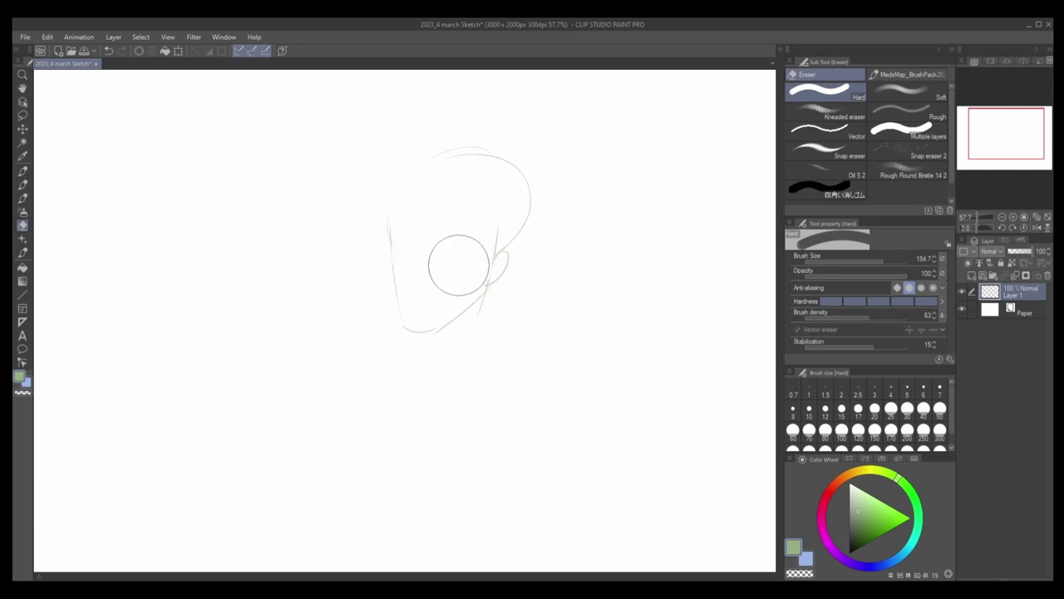
{"action": "key", "text": "b"}
{"action": "left_click_drag", "start_coordinate": [390, 262], "coordinate": [405, 331]}
{"action": "key", "text": "ctrl+z"}
{"action": "key", "text": "ctrl+z"}
{"action": "mouse_move", "coordinate": [391, 282]}
{"action": "left_mouse_down"}
{"action": "mouse_move", "coordinate": [402, 326]}
{"action": "mouse_move", "coordinate": [416, 268]}
{"action": "left_mouse_up"}
{"action": "key", "text": "e"}
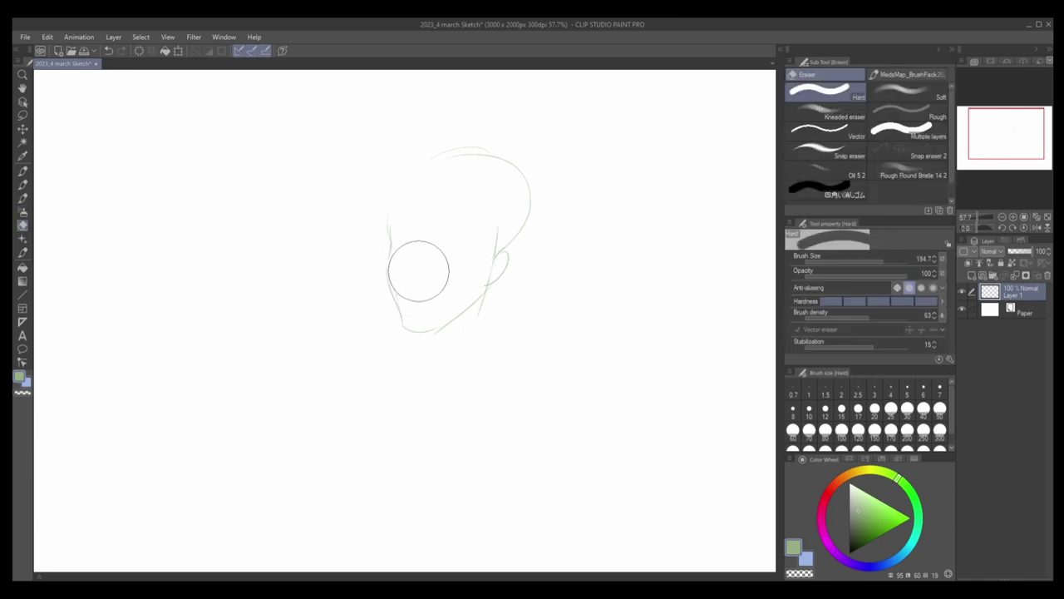
{"action": "key", "text": "b"}
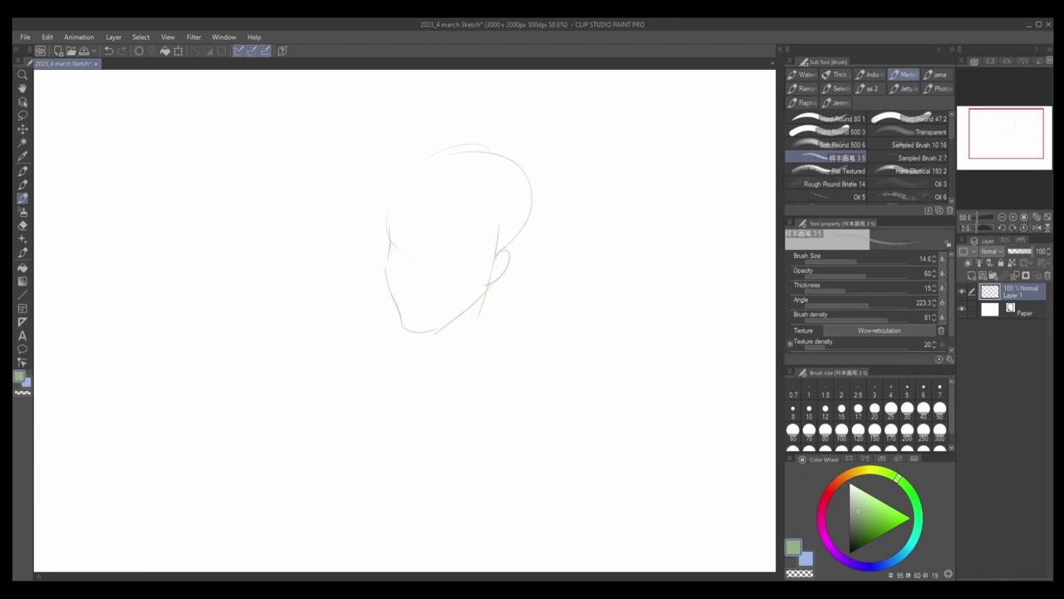
Step: Sketch a curved eye-level guideline across the face, rising towards the ear
{"action": "left_click_drag", "start_coordinate": [403, 243], "coordinate": [499, 248]}
{"action": "key", "text": "ctrl+z"}
{"action": "key", "text": "ctrl+z"}
{"action": "key", "text": "ctrl+z"}
{"action": "mouse_move", "coordinate": [391, 243]}
{"action": "left_mouse_down"}
{"action": "mouse_move", "coordinate": [461, 258]}
{"action": "mouse_move", "coordinate": [518, 216]}
{"action": "left_mouse_up"}
{"action": "key", "text": "ctrl+z"}
{"action": "left_click_drag", "start_coordinate": [451, 258], "coordinate": [519, 235]}
Step: Sketch the hairline, the top contour of the hair and a long line falling behind the head
{"action": "left_click_drag", "start_coordinate": [448, 202], "coordinate": [493, 241]}
{"action": "key", "text": "ctrl+z"}
{"action": "mouse_move", "coordinate": [391, 218]}
{"action": "left_mouse_down"}
{"action": "mouse_move", "coordinate": [466, 152]}
{"action": "mouse_move", "coordinate": [497, 163]}
{"action": "left_mouse_up"}
{"action": "mouse_move", "coordinate": [500, 166]}
{"action": "left_mouse_down"}
{"action": "mouse_move", "coordinate": [549, 305]}
{"action": "mouse_move", "coordinate": [545, 343]}
{"action": "left_mouse_up"}
{"action": "key", "text": "ctrl+z"}
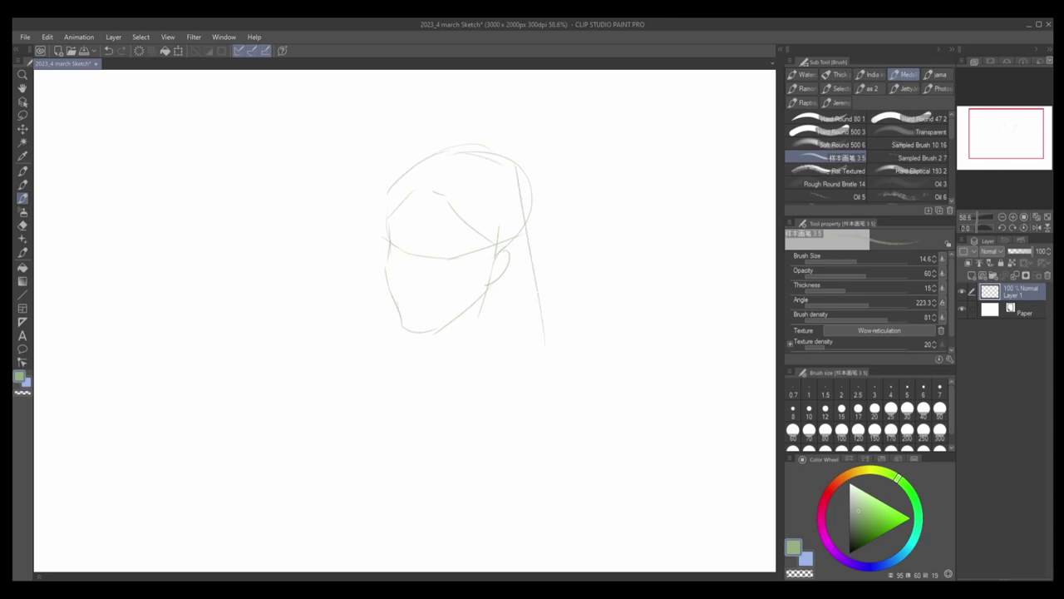
Step: Redraw the side hairline curving from the temple to the ear and clean it up with the eraser
{"action": "left_click_drag", "start_coordinate": [494, 250], "coordinate": [520, 272]}
{"action": "left_click_drag", "start_coordinate": [471, 223], "coordinate": [492, 253]}
{"action": "key", "text": "ctrl+z"}
{"action": "key", "text": "ctrl+z"}
{"action": "left_click_drag", "start_coordinate": [449, 208], "coordinate": [496, 254]}
{"action": "key", "text": "e"}
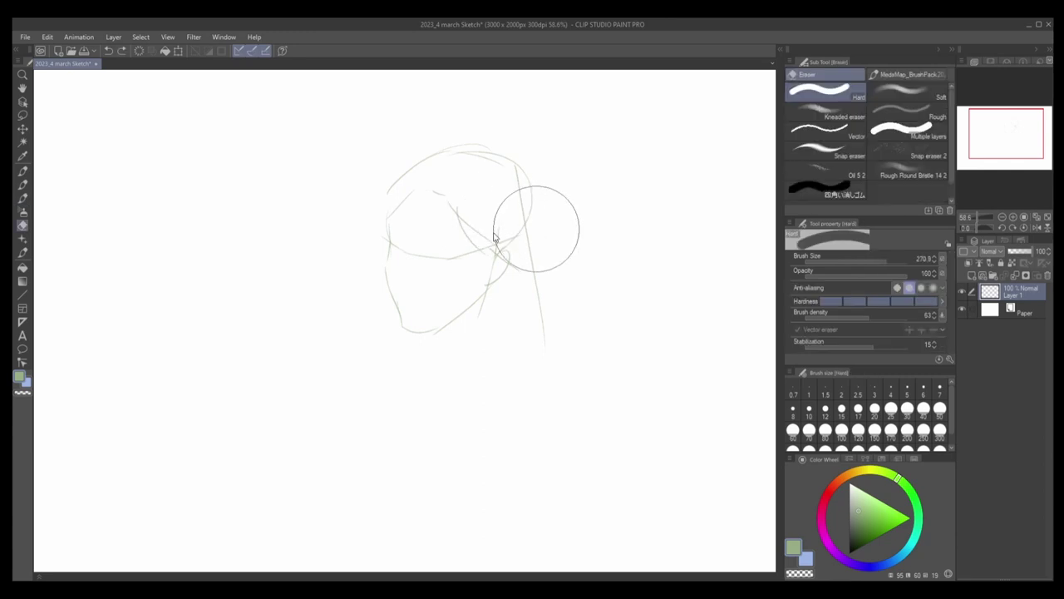
{"action": "key", "text": "b"}
{"action": "mouse_move", "coordinate": [438, 231]}
{"action": "left_mouse_down"}
{"action": "mouse_move", "coordinate": [461, 213]}
{"action": "mouse_move", "coordinate": [488, 240]}
{"action": "mouse_move", "coordinate": [495, 235]}
{"action": "mouse_move", "coordinate": [486, 238]}
{"action": "left_mouse_up"}
{"action": "key", "text": "ctrl+z"}
{"action": "key", "text": "ctrl+z"}
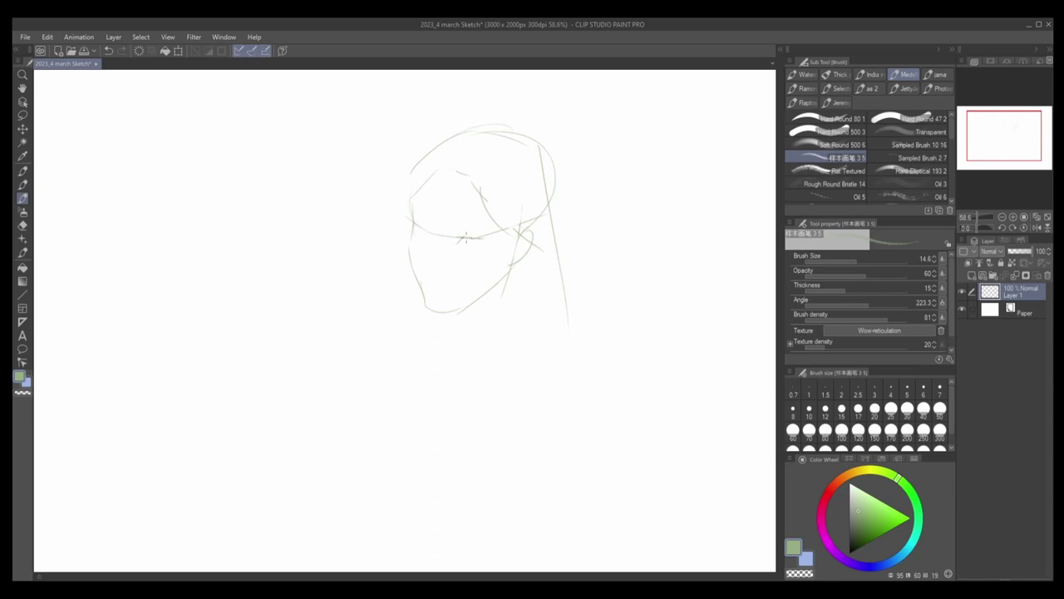
{"action": "key", "text": "ctrl+z"}
Step: Sketch the near eye on the guideline, comparing stroke versions with undo and redo
{"action": "left_click_drag", "start_coordinate": [460, 240], "coordinate": [480, 239]}
{"action": "key", "text": "ctrl+z"}
{"action": "key", "text": "ctrl+y"}
{"action": "key", "text": "ctrl+z"}
{"action": "key", "text": "ctrl+y"}
{"action": "key", "text": "ctrl+y"}
{"action": "key", "text": "ctrl+z"}
{"action": "key", "text": "ctrl+y"}
{"action": "key", "text": "ctrl+z"}
{"action": "key", "text": "ctrl+y"}
{"action": "key", "text": "ctrl+z"}
{"action": "left_click_drag", "start_coordinate": [466, 239], "coordinate": [485, 239]}
Step: Sketch the far eye, both eyebrows and the nose, keeping only the strokes that fit
{"action": "mouse_move", "coordinate": [426, 228]}
{"action": "left_mouse_down"}
{"action": "mouse_move", "coordinate": [438, 245]}
{"action": "mouse_move", "coordinate": [483, 229]}
{"action": "left_mouse_up"}
{"action": "key", "text": "ctrl+z"}
{"action": "left_click_drag", "start_coordinate": [494, 235], "coordinate": [479, 231]}
{"action": "key", "text": "ctrl+z"}
{"action": "key", "text": "ctrl+y"}
{"action": "key", "text": "ctrl+z"}
{"action": "key", "text": "ctrl+y"}
{"action": "key", "text": "ctrl+z"}
{"action": "key", "text": "ctrl+y"}
{"action": "key", "text": "ctrl+z"}
{"action": "key", "text": "ctrl+y"}
{"action": "key", "text": "ctrl+z"}
{"action": "key", "text": "ctrl+y"}
{"action": "key", "text": "ctrl+z"}
{"action": "key", "text": "ctrl+y"}
{"action": "key", "text": "ctrl+z"}
{"action": "key", "text": "ctrl+y"}
{"action": "key", "text": "ctrl+z"}
{"action": "key", "text": "ctrl+y"}
{"action": "key", "text": "ctrl+z"}
{"action": "key", "text": "ctrl+y"}
{"action": "key", "text": "ctrl+z"}
{"action": "key", "text": "ctrl+y"}
{"action": "key", "text": "ctrl+z"}
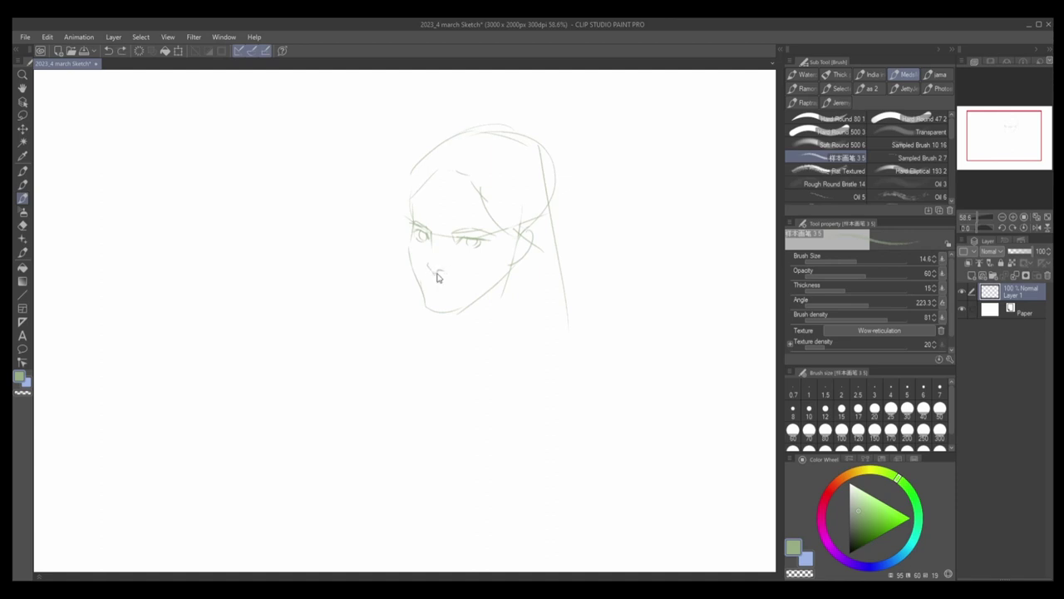
Step: Complete the base of the nose and sketch the lips above the chin, comparing versions with undo and redo
{"action": "key", "text": "ctrl+y"}
{"action": "key", "text": "ctrl+z"}
{"action": "key", "text": "ctrl+y"}
{"action": "key", "text": "ctrl+y"}
{"action": "key", "text": "ctrl+z"}
{"action": "key", "text": "ctrl+y"}
{"action": "key", "text": "ctrl+z"}
{"action": "key", "text": "ctrl+y"}
{"action": "key", "text": "ctrl+z"}
{"action": "key", "text": "ctrl+y"}
{"action": "key", "text": "ctrl+z"}
{"action": "key", "text": "ctrl+y"}
{"action": "key", "text": "ctrl+z"}
{"action": "key", "text": "ctrl+y"}
{"action": "key", "text": "ctrl+z"}
{"action": "key", "text": "ctrl+y"}
{"action": "key", "text": "ctrl+z"}
{"action": "key", "text": "ctrl+y"}
{"action": "key", "text": "ctrl+z"}
{"action": "key", "text": "ctrl+y"}
{"action": "key", "text": "ctrl+z"}
{"action": "key", "text": "ctrl+y"}
{"action": "key", "text": "ctrl+y"}
{"action": "key", "text": "ctrl+z"}
{"action": "key", "text": "ctrl+y"}
{"action": "key", "text": "e"}
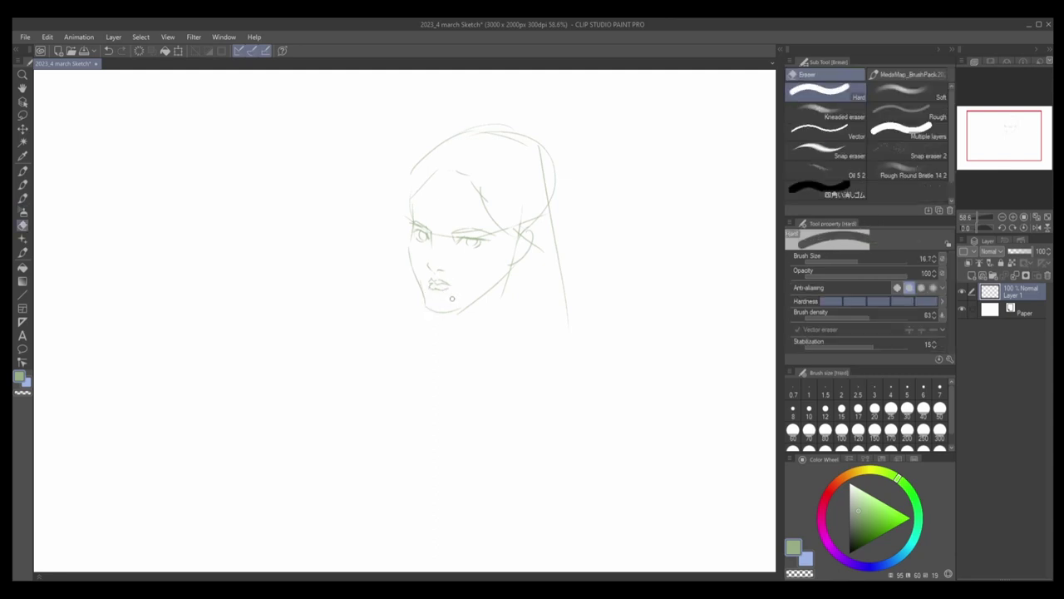
Step: Enlarge the brush to 23.7 and draw bolder lines for the crown, the parting and the swept hair towards the ear
{"action": "key", "text": "b"}
{"action": "scroll", "coordinate": [335, 359], "scroll_direction": "down", "scroll_amount": 2}
{"action": "key", "text": "h"}
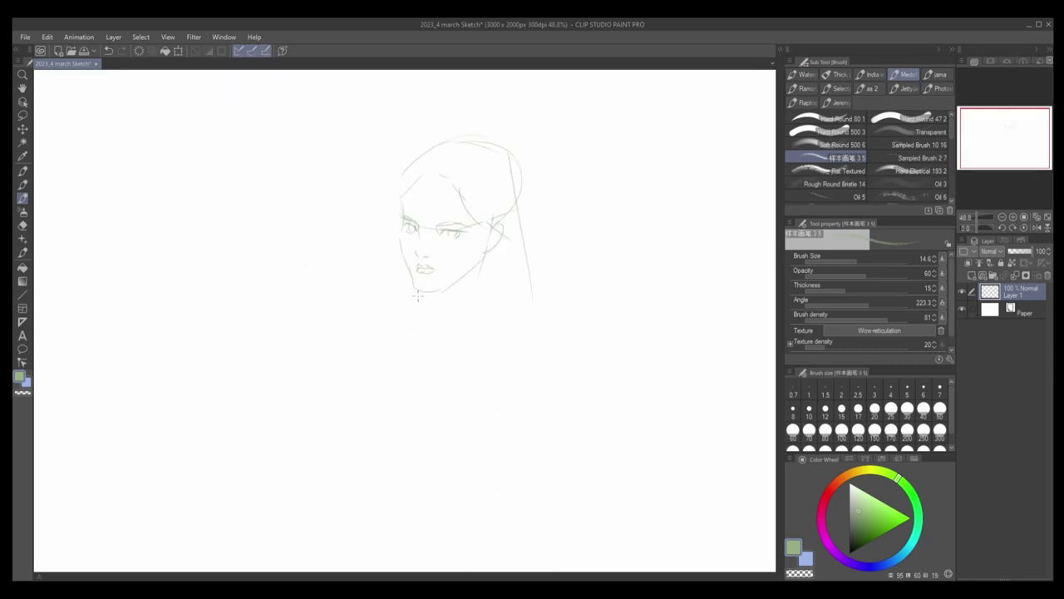
{"action": "key", "text": "e"}
{"action": "key", "text": "b"}
{"action": "key", "text": "bracketright"}
{"action": "mouse_move", "coordinate": [405, 170]}
{"action": "left_mouse_down"}
{"action": "mouse_move", "coordinate": [460, 143]}
{"action": "mouse_move", "coordinate": [496, 154]}
{"action": "mouse_move", "coordinate": [518, 181]}
{"action": "left_mouse_up"}
{"action": "key", "text": "ctrl+z"}
{"action": "mouse_move", "coordinate": [455, 141]}
{"action": "left_mouse_down"}
{"action": "mouse_move", "coordinate": [426, 173]}
{"action": "mouse_move", "coordinate": [450, 180]}
{"action": "left_mouse_up"}
{"action": "mouse_move", "coordinate": [459, 158]}
{"action": "left_mouse_down"}
{"action": "mouse_move", "coordinate": [501, 183]}
{"action": "mouse_move", "coordinate": [476, 218]}
{"action": "left_mouse_up"}
{"action": "key", "text": "ctrl+z"}
{"action": "left_click_drag", "start_coordinate": [447, 181], "coordinate": [494, 229]}
{"action": "key", "text": "ctrl+z"}
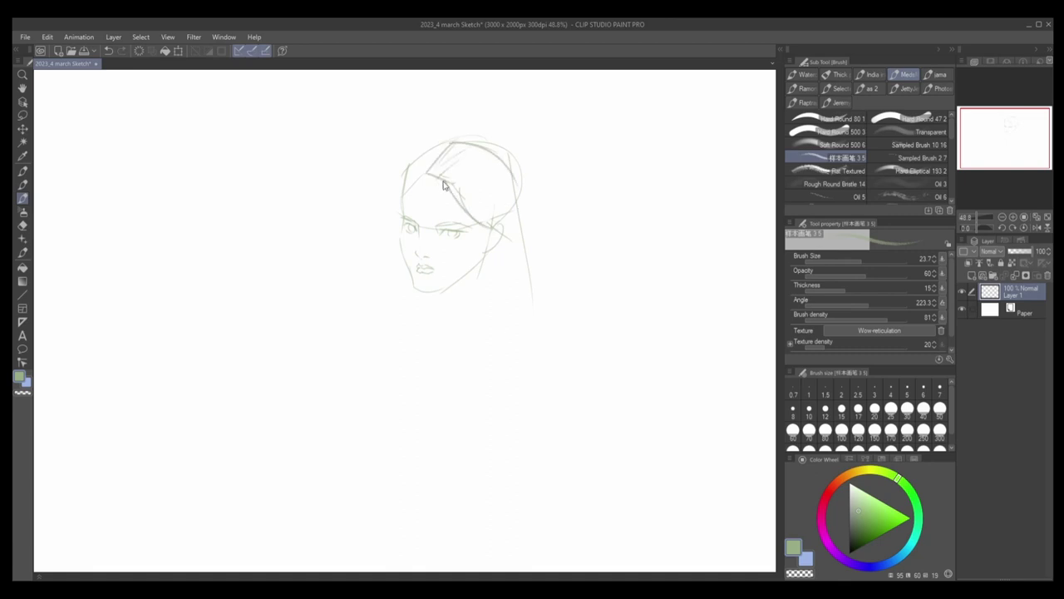
Step: Add hair strokes at the forehead and ear, and strengthen the long hair line behind the head
{"action": "left_click_drag", "start_coordinate": [442, 178], "coordinate": [464, 171]}
{"action": "left_click_drag", "start_coordinate": [428, 166], "coordinate": [400, 217]}
{"action": "key", "text": "ctrl+z"}
{"action": "left_click_drag", "start_coordinate": [483, 218], "coordinate": [503, 239]}
{"action": "left_click_drag", "start_coordinate": [514, 180], "coordinate": [524, 309]}
Step: Darken the curve of the chin and erase the old jaw line towards the ear
{"action": "mouse_move", "coordinate": [417, 291]}
{"action": "left_mouse_down"}
{"action": "mouse_move", "coordinate": [457, 293]}
{"action": "mouse_move", "coordinate": [484, 263]}
{"action": "left_mouse_up"}
{"action": "key", "text": "ctrl+z"}
{"action": "key", "text": "e"}
{"action": "key", "text": "b"}
{"action": "key", "text": "ctrl+z"}
{"action": "key", "text": "ctrl+z"}
{"action": "key", "text": "ctrl+z"}
{"action": "left_click_drag", "start_coordinate": [449, 295], "coordinate": [472, 268]}
{"action": "key", "text": "ctrl+z"}
{"action": "key", "text": "e"}
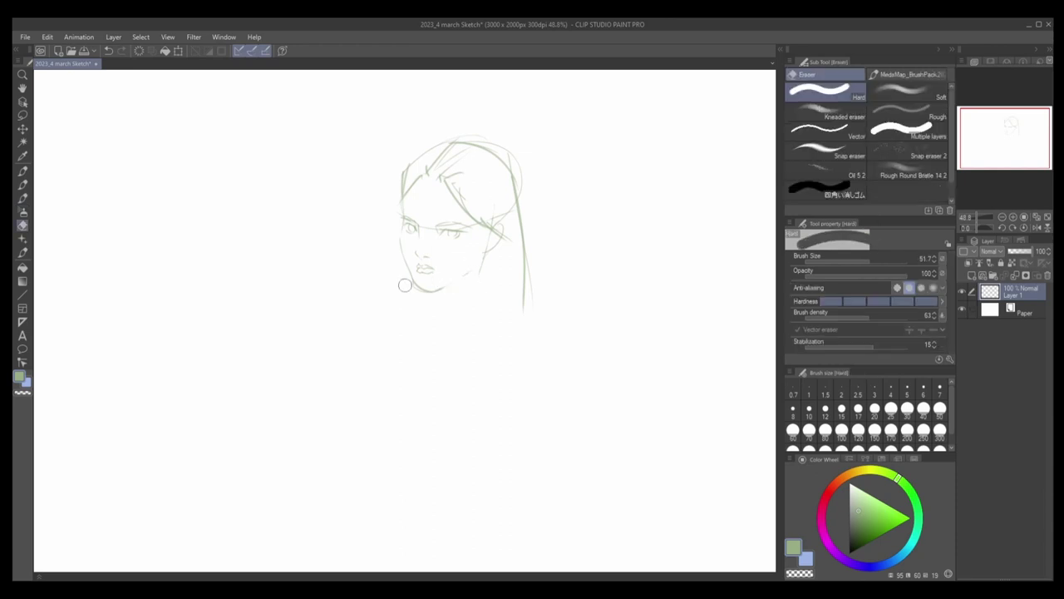
Step: Redraw the jawline from the chin towards the ear and add a short front neck line below it
{"action": "key", "text": "b"}
{"action": "mouse_move", "coordinate": [428, 289]}
{"action": "left_mouse_down"}
{"action": "mouse_move", "coordinate": [469, 273]}
{"action": "mouse_move", "coordinate": [481, 255]}
{"action": "mouse_move", "coordinate": [432, 305]}
{"action": "left_mouse_up"}
{"action": "key", "text": "ctrl+z"}
{"action": "key", "text": "ctrl+z"}
{"action": "key", "text": "ctrl+z"}
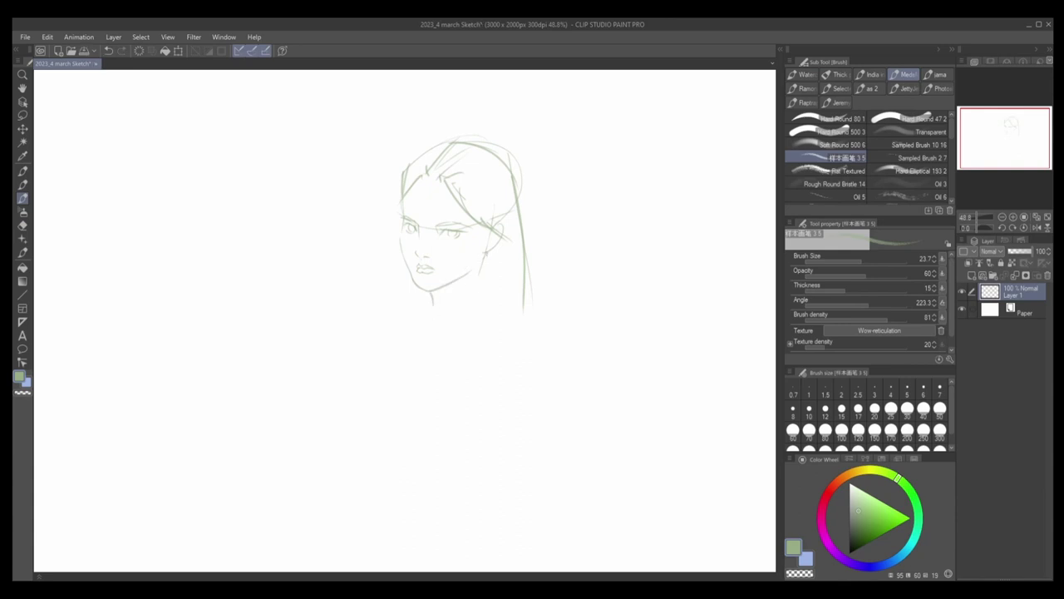
{"action": "key", "text": "ctrl+z"}
Step: Sketch the back line of the neck running down from below the ear
{"action": "left_click_drag", "start_coordinate": [486, 253], "coordinate": [481, 292]}
{"action": "key", "text": "ctrl+z"}
{"action": "mouse_move", "coordinate": [492, 251]}
{"action": "left_mouse_down"}
{"action": "mouse_move", "coordinate": [482, 293]}
{"action": "mouse_move", "coordinate": [434, 319]}
{"action": "mouse_move", "coordinate": [487, 291]}
{"action": "mouse_move", "coordinate": [476, 298]}
{"action": "left_mouse_up"}
{"action": "key", "text": "ctrl+z"}
Step: Sketch an open shirt collar around the neck with a pointed flap on each side
{"action": "left_click_drag", "start_coordinate": [496, 298], "coordinate": [502, 292]}
{"action": "mouse_move", "coordinate": [425, 306]}
{"action": "left_mouse_down"}
{"action": "mouse_move", "coordinate": [441, 356]}
{"action": "mouse_move", "coordinate": [426, 315]}
{"action": "mouse_move", "coordinate": [418, 352]}
{"action": "left_mouse_up"}
{"action": "key", "text": "ctrl+z"}
{"action": "key", "text": "ctrl+z"}
{"action": "mouse_move", "coordinate": [433, 305]}
{"action": "left_mouse_down"}
{"action": "mouse_move", "coordinate": [411, 336]}
{"action": "mouse_move", "coordinate": [426, 368]}
{"action": "left_mouse_up"}
{"action": "mouse_move", "coordinate": [435, 318]}
{"action": "left_mouse_down"}
{"action": "mouse_move", "coordinate": [450, 350]}
{"action": "mouse_move", "coordinate": [509, 301]}
{"action": "left_mouse_up"}
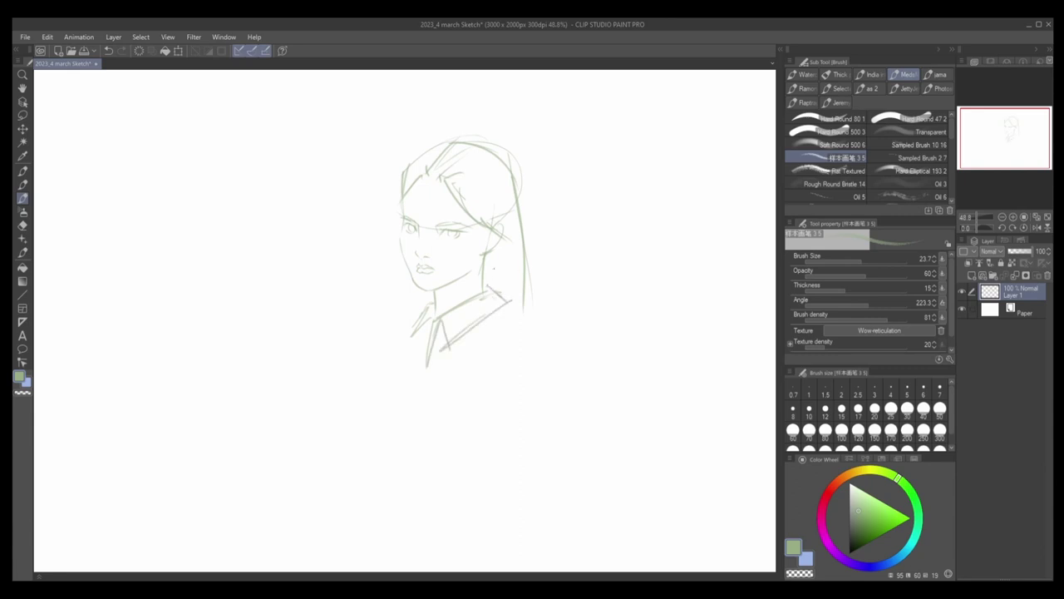
Step: Shade the hair area behind the neck, below the ear, with broad green strokes from a larger brush
{"action": "mouse_move", "coordinate": [499, 232]}
{"action": "left_mouse_down"}
{"action": "mouse_move", "coordinate": [511, 254]}
{"action": "mouse_move", "coordinate": [486, 271]}
{"action": "mouse_move", "coordinate": [488, 299]}
{"action": "left_mouse_up"}
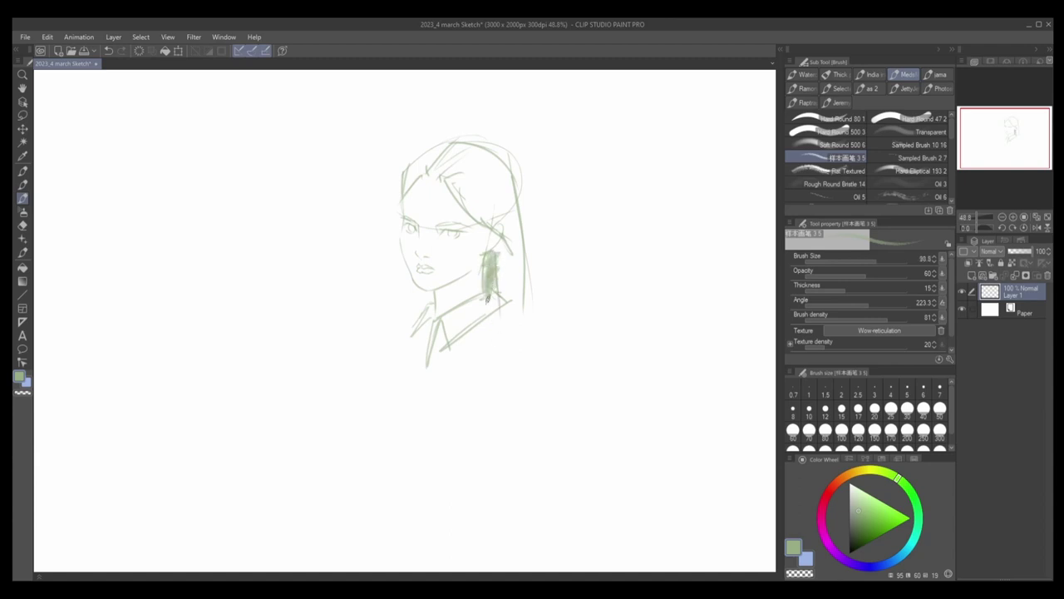
{"action": "key", "text": "ctrl+z"}
{"action": "left_click_drag", "start_coordinate": [491, 254], "coordinate": [492, 300]}
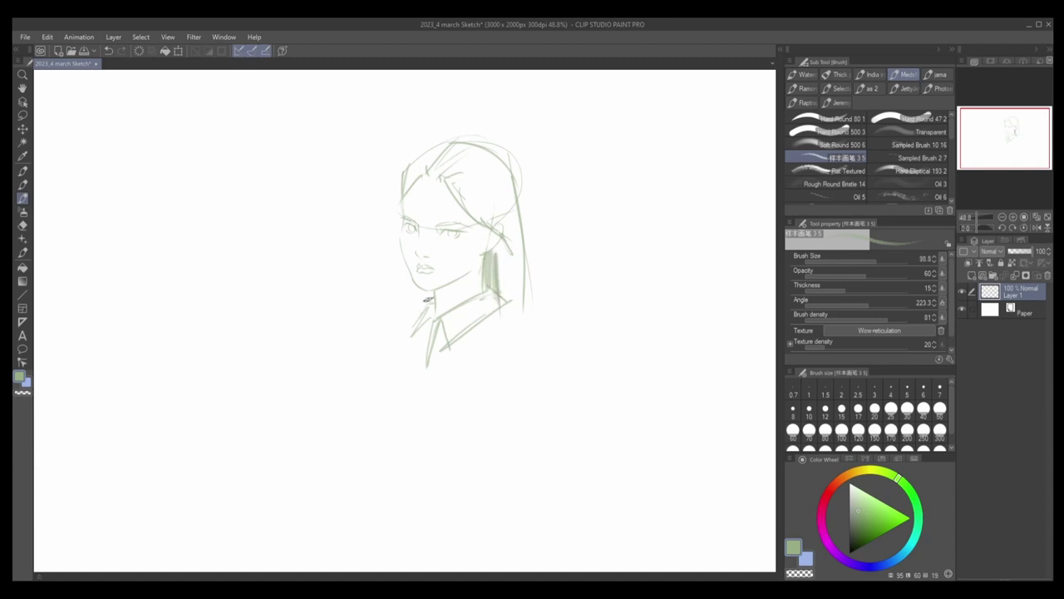
Step: Shade the neck under the jaw with a light tone at brush size 127.7 and opacity 20
{"action": "key", "text": "bracketright"}
{"action": "key", "text": "ctrl+bracketleft"}
{"action": "mouse_move", "coordinate": [455, 296]}
{"action": "left_mouse_down"}
{"action": "mouse_move", "coordinate": [465, 303]}
{"action": "mouse_move", "coordinate": [441, 291]}
{"action": "mouse_move", "coordinate": [474, 283]}
{"action": "mouse_move", "coordinate": [478, 271]}
{"action": "left_mouse_up"}
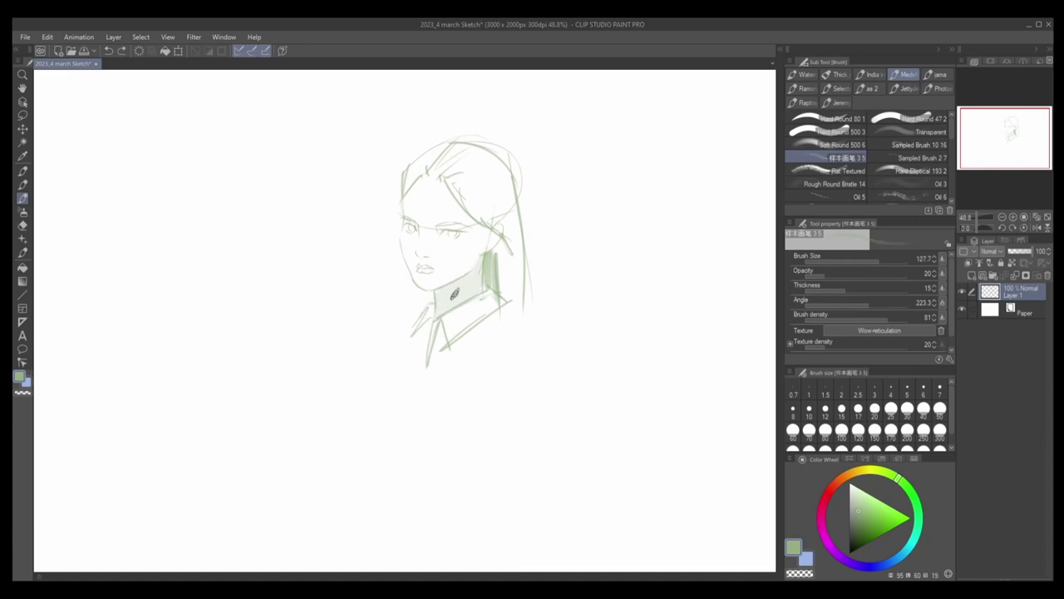
Step: Shade the cheek above the jawline with a soft light green tone
{"action": "left_click_drag", "start_coordinate": [476, 265], "coordinate": [454, 279]}
{"action": "key", "text": "bracketleft"}
{"action": "key", "text": "bracketleft"}
{"action": "key", "text": "bracketleft"}
{"action": "key", "text": "bracketright"}
{"action": "key", "text": "bracketright"}
Step: Shade around both eyes with a light green sampled from the sketch at opacity 30, refining the area with the eraser
{"action": "left_click", "coordinate": [444, 227], "text": "alt"}
{"action": "scroll", "coordinate": [440, 231], "scroll_direction": "up", "scroll_amount": 2}
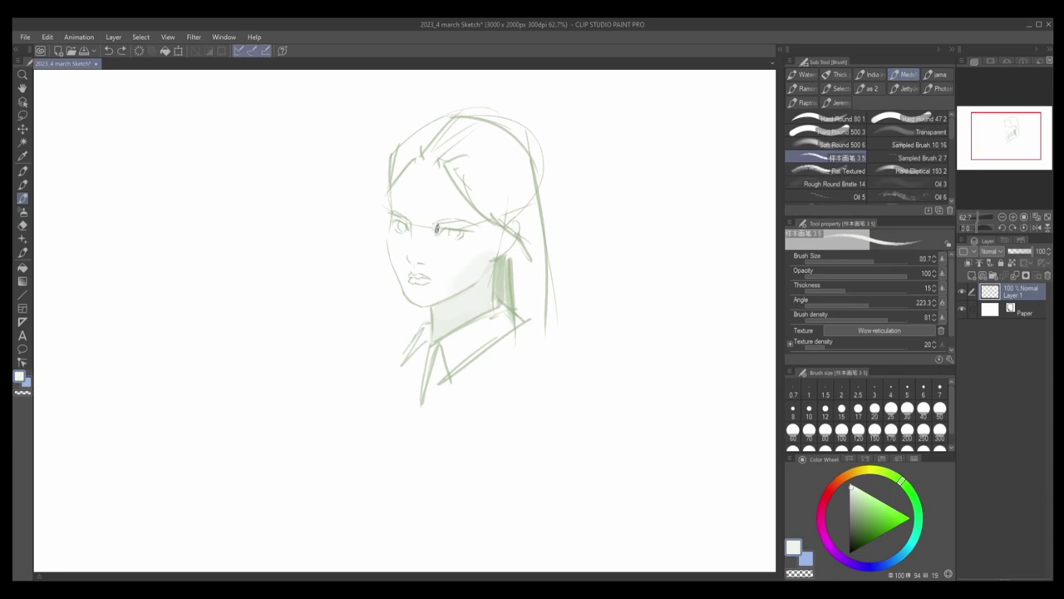
{"action": "key", "text": "bracketleft"}
{"action": "left_click", "coordinate": [437, 230], "text": "alt"}
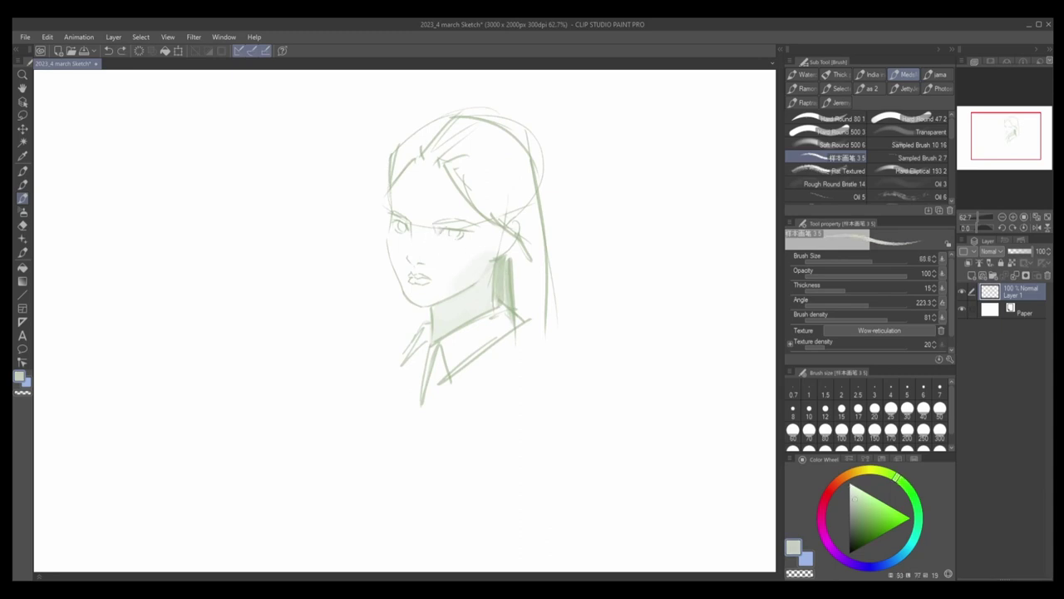
{"action": "key", "text": "bracketleft"}
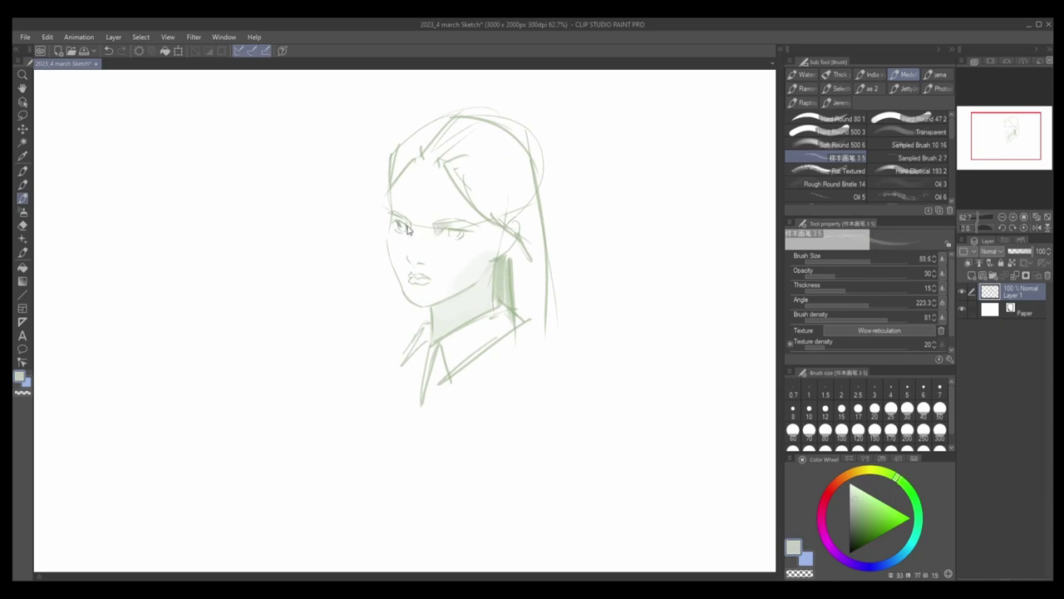
{"action": "key", "text": "e"}
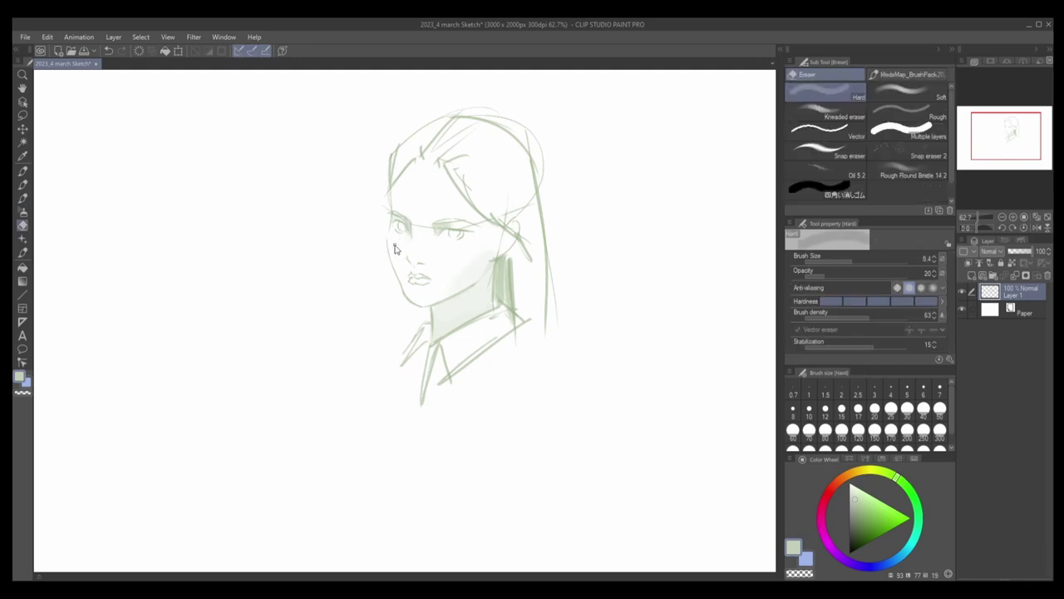
{"action": "key", "text": "bracketright"}
{"action": "key", "text": "b"}
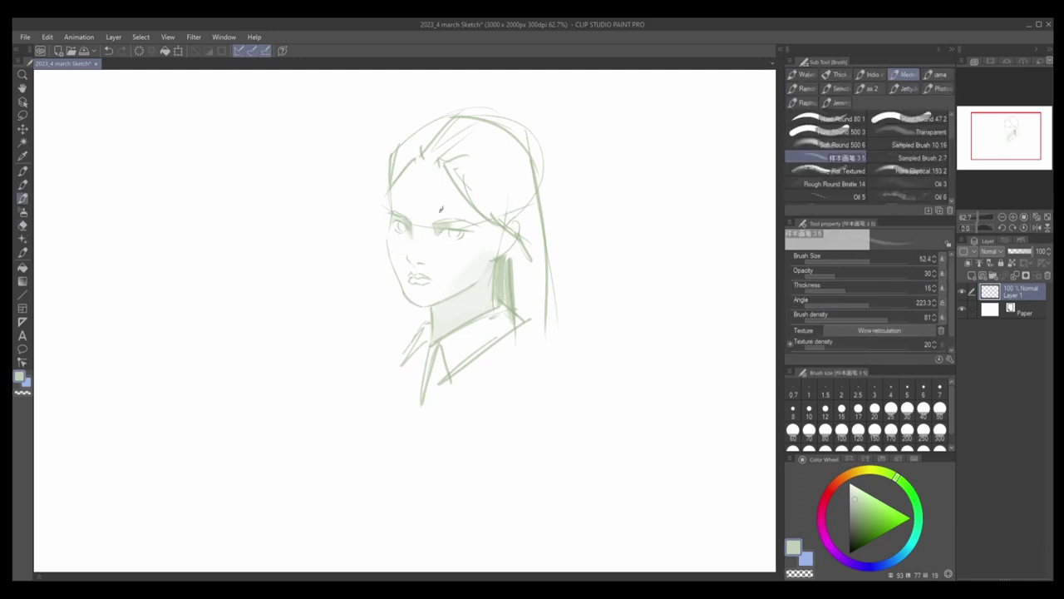
Step: Fill the hair with pale green at brush size 169 and opacity 40, and erase the stray tone and lines outside its outline
{"action": "mouse_move", "coordinate": [441, 208]}
{"action": "left_mouse_down"}
{"action": "mouse_move", "coordinate": [470, 190]}
{"action": "mouse_move", "coordinate": [448, 158]}
{"action": "mouse_move", "coordinate": [421, 155]}
{"action": "mouse_move", "coordinate": [463, 172]}
{"action": "mouse_move", "coordinate": [465, 125]}
{"action": "mouse_move", "coordinate": [509, 132]}
{"action": "mouse_move", "coordinate": [490, 170]}
{"action": "mouse_move", "coordinate": [504, 184]}
{"action": "mouse_move", "coordinate": [496, 214]}
{"action": "mouse_move", "coordinate": [518, 216]}
{"action": "mouse_move", "coordinate": [533, 238]}
{"action": "mouse_move", "coordinate": [517, 265]}
{"action": "mouse_move", "coordinate": [532, 265]}
{"action": "mouse_move", "coordinate": [536, 300]}
{"action": "mouse_move", "coordinate": [528, 173]}
{"action": "mouse_move", "coordinate": [430, 128]}
{"action": "mouse_move", "coordinate": [405, 160]}
{"action": "mouse_move", "coordinate": [448, 121]}
{"action": "mouse_move", "coordinate": [522, 260]}
{"action": "left_mouse_up"}
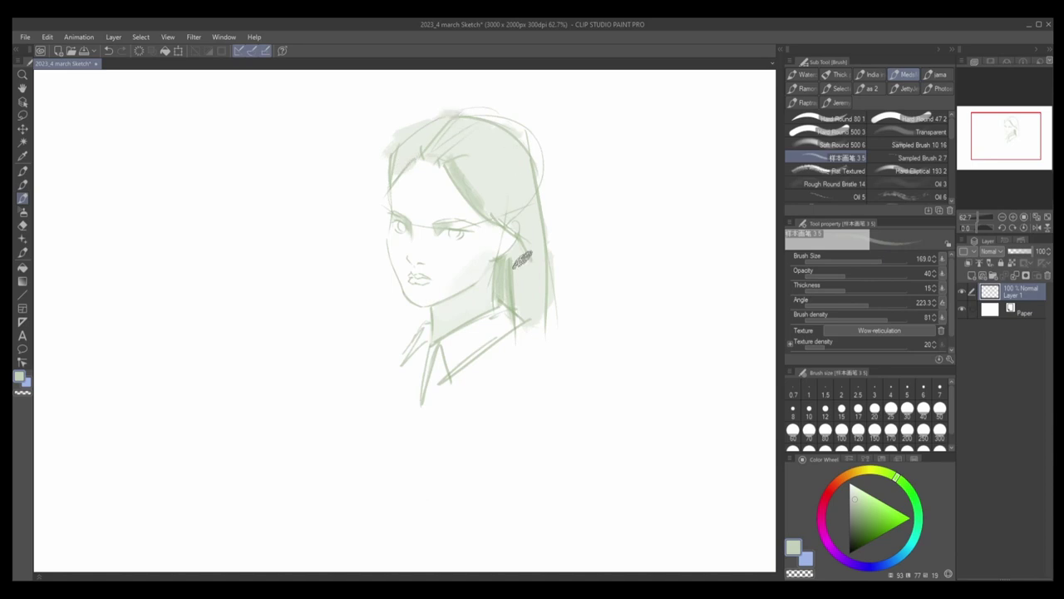
{"action": "key", "text": "e"}
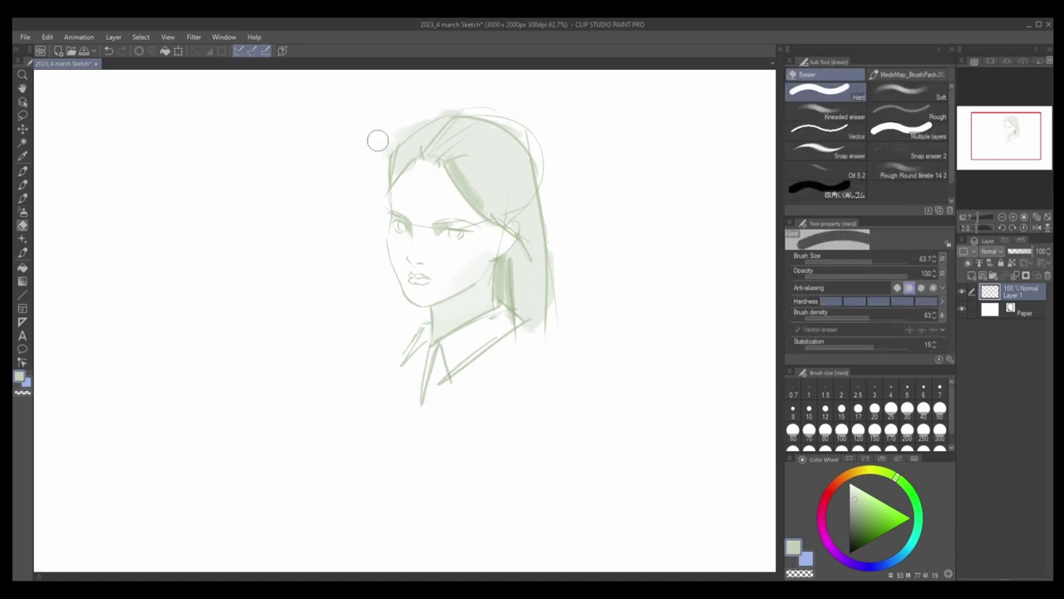
{"action": "left_click_drag", "start_coordinate": [530, 127], "coordinate": [544, 186]}
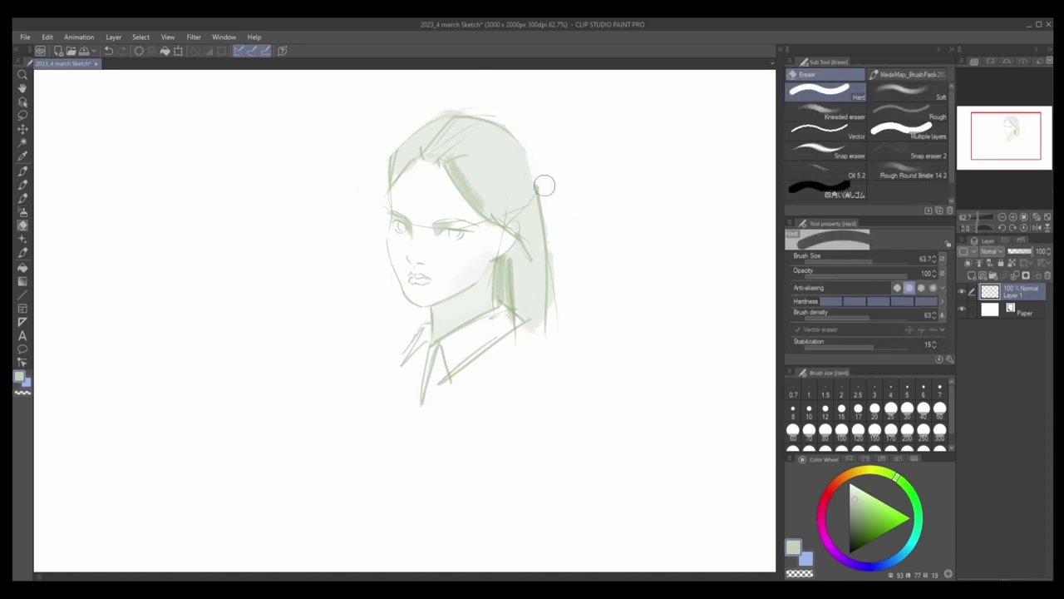
{"action": "left_click_drag", "start_coordinate": [563, 252], "coordinate": [563, 316]}
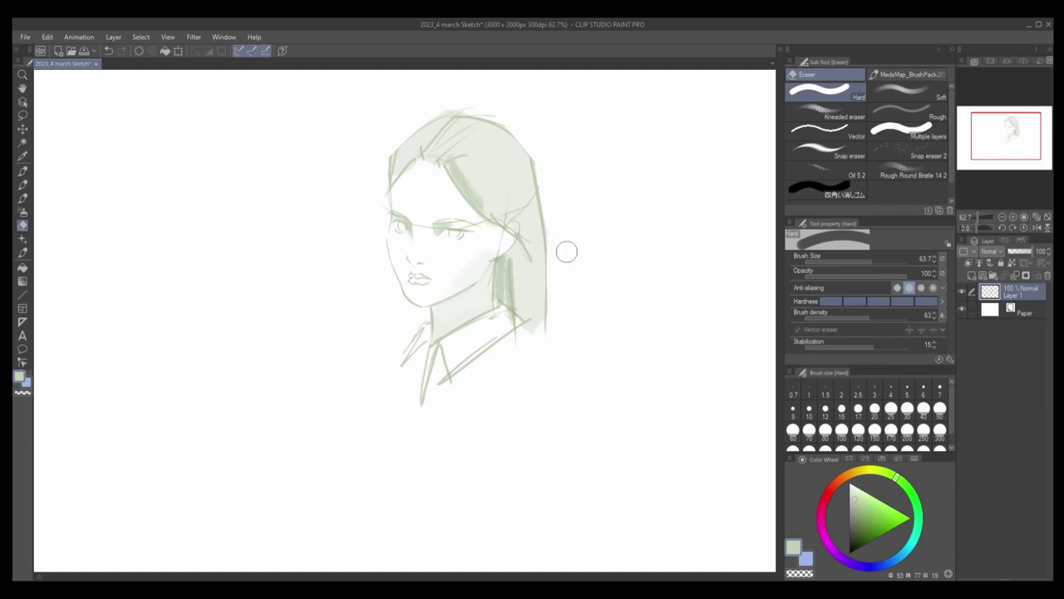
Step: Refine the neck shading between the jaw and collar with tones sampled from the drawing at opacity 100
{"action": "scroll", "coordinate": [577, 316], "scroll_direction": "down", "scroll_amount": 3}
{"action": "key", "text": "b"}
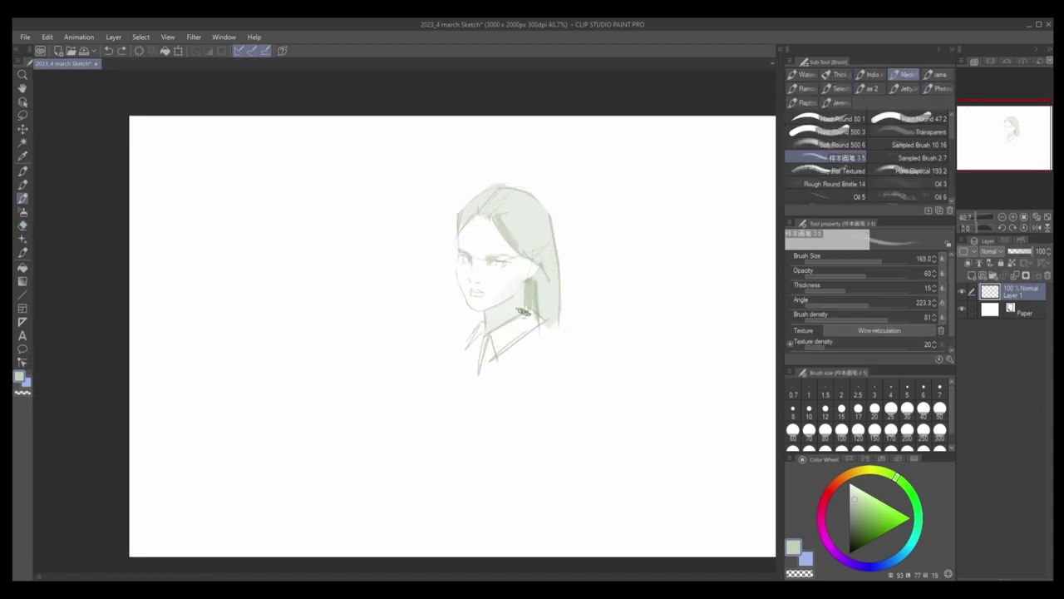
{"action": "left_click", "coordinate": [522, 311], "text": "alt"}
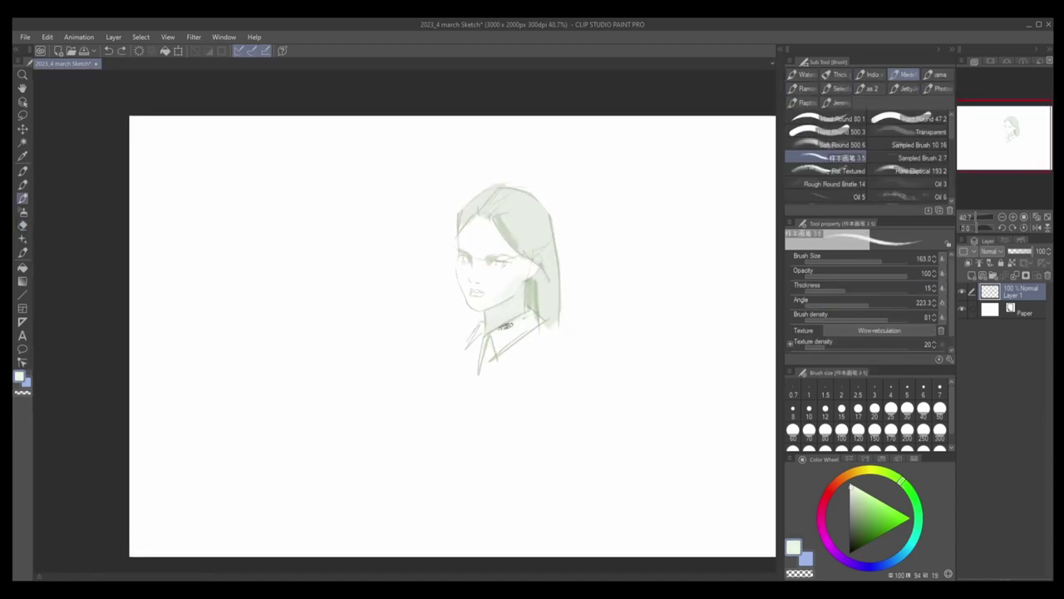
{"action": "left_click", "coordinate": [532, 307], "text": "alt"}
{"action": "left_click_drag", "start_coordinate": [456, 306], "coordinate": [499, 333]}
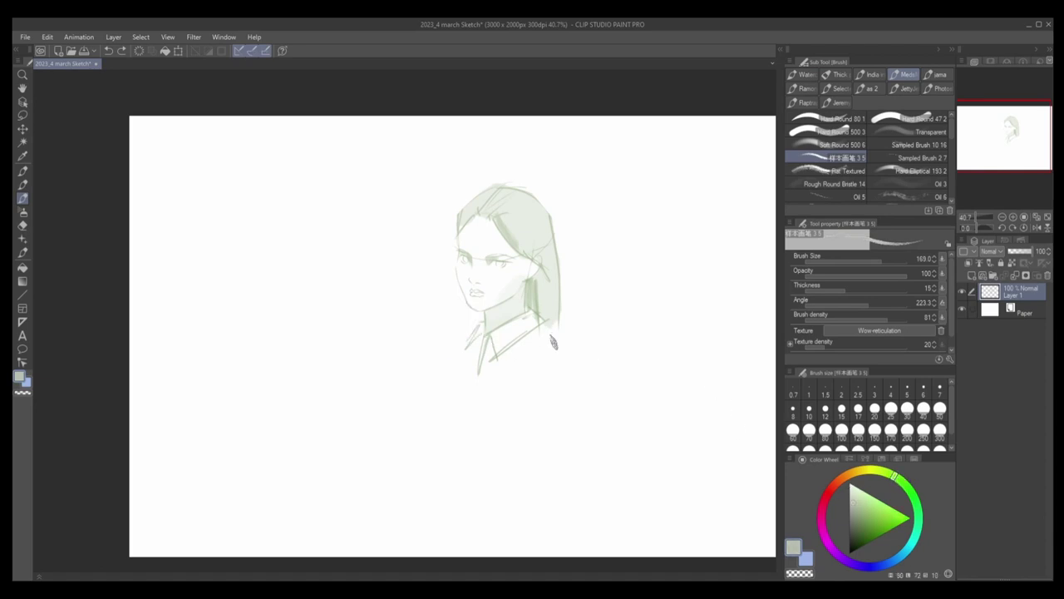
Step: Fill both shirt collar flaps with a muted blue-green tone and clean up their edges with the eraser
{"action": "scroll", "coordinate": [554, 342], "scroll_direction": "up", "scroll_amount": 1}
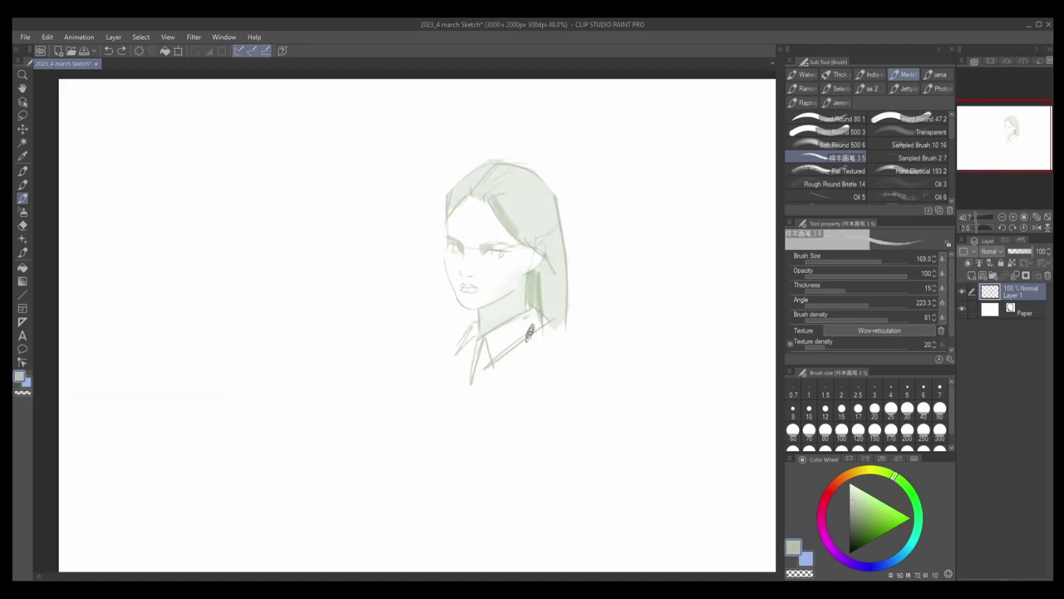
{"action": "left_click", "coordinate": [917, 509]}
{"action": "mouse_move", "coordinate": [490, 341]}
{"action": "left_mouse_down"}
{"action": "mouse_move", "coordinate": [532, 320]}
{"action": "mouse_move", "coordinate": [466, 342]}
{"action": "mouse_move", "coordinate": [471, 395]}
{"action": "mouse_move", "coordinate": [484, 356]}
{"action": "mouse_move", "coordinate": [476, 341]}
{"action": "mouse_move", "coordinate": [503, 358]}
{"action": "mouse_move", "coordinate": [539, 347]}
{"action": "left_mouse_up"}
{"action": "key", "text": "bracketleft"}
{"action": "key", "text": "bracketleft"}
{"action": "key", "text": "bracketleft"}
{"action": "key", "text": "e"}
{"action": "key", "text": "b"}
{"action": "key", "text": "e"}
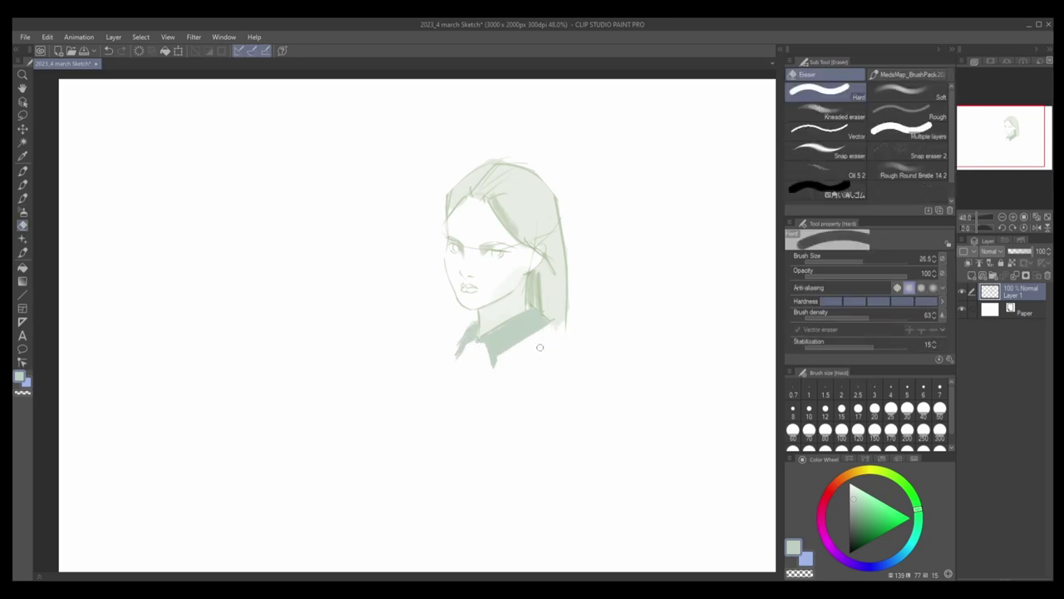
Step: Save the sketch, and repaint the hair behind the neck in an even green tone sampled from the drawing
{"action": "key", "text": "b"}
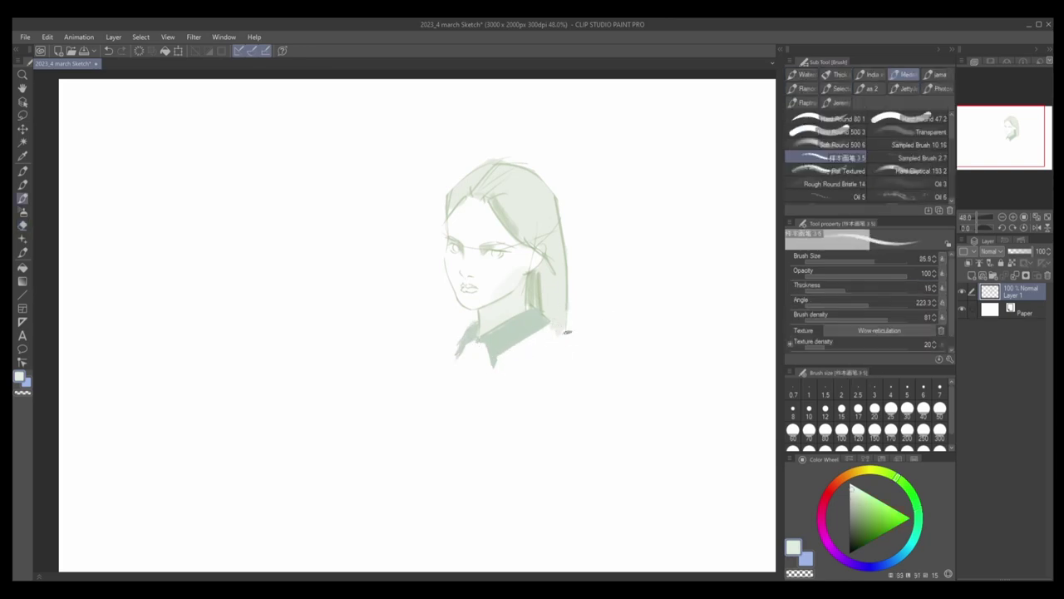
{"action": "scroll", "coordinate": [566, 339], "scroll_direction": "down", "scroll_amount": 1}
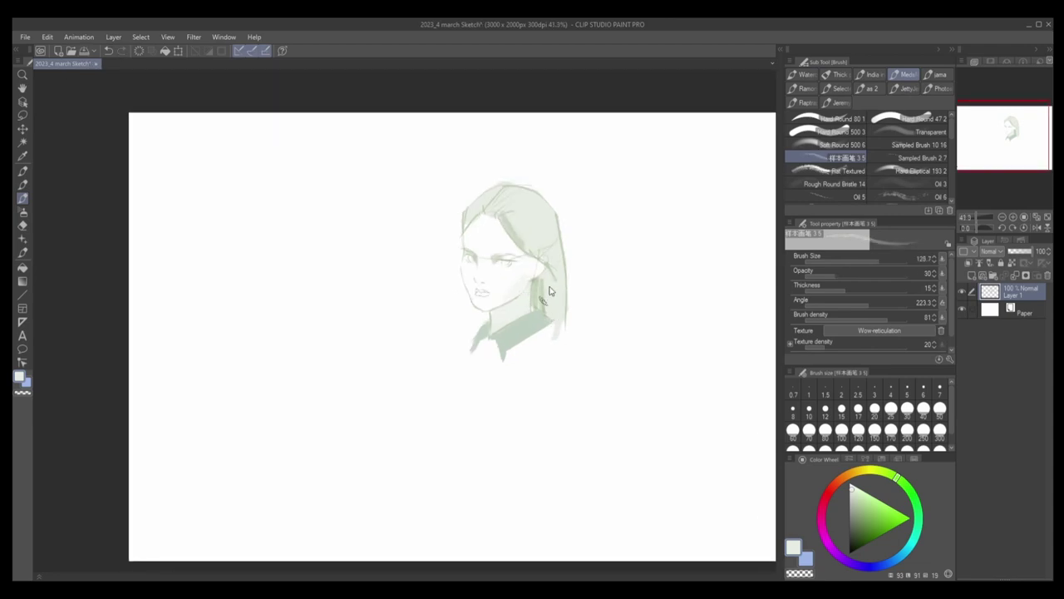
{"action": "key", "text": "ctrl+s"}
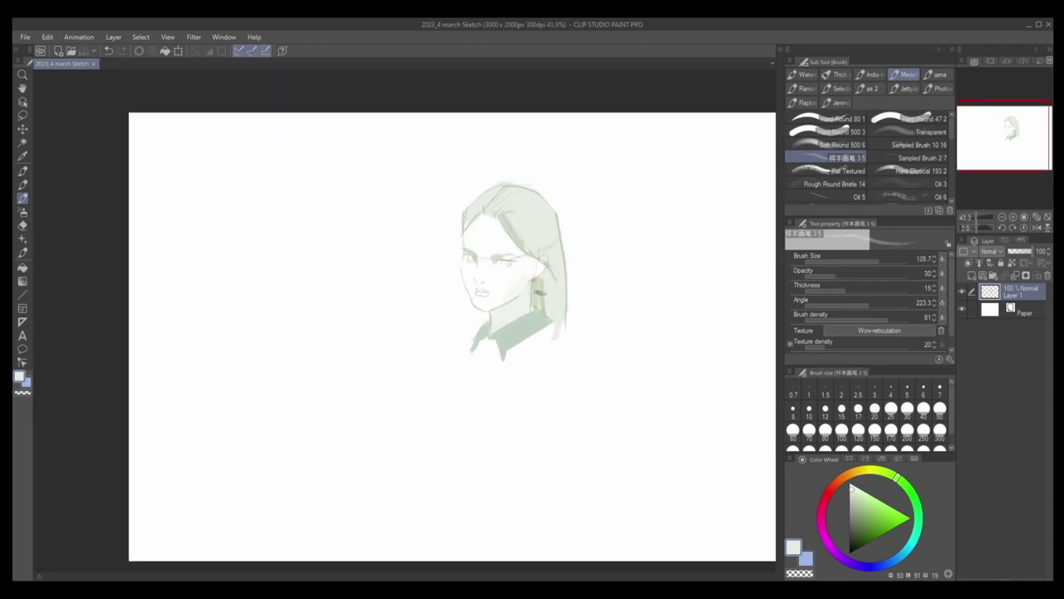
{"action": "left_click", "coordinate": [536, 293], "text": "alt"}
{"action": "left_click_drag", "start_coordinate": [542, 276], "coordinate": [542, 314]}
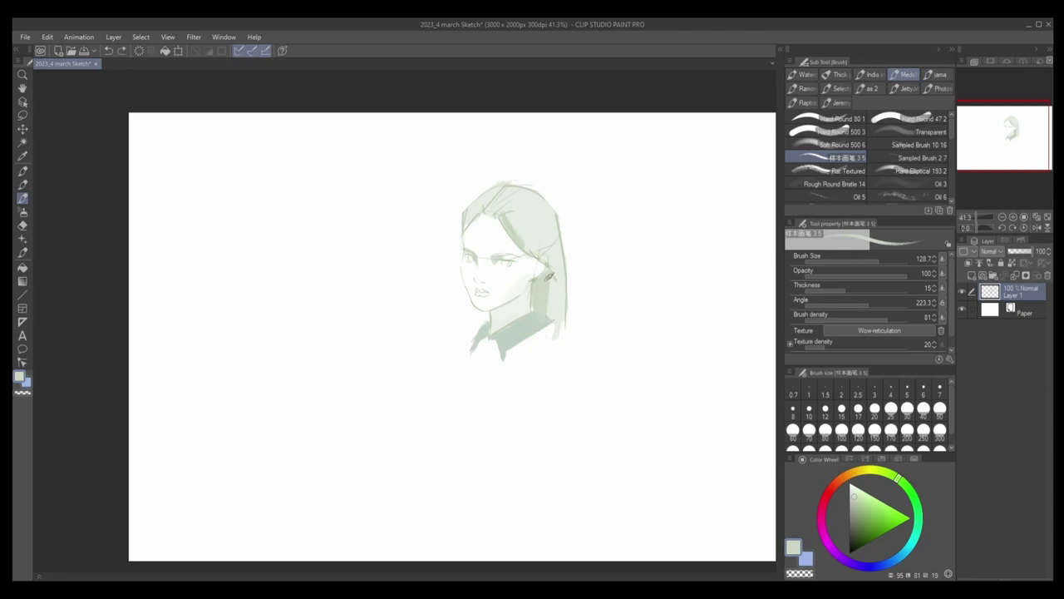
{"action": "left_click_drag", "start_coordinate": [548, 274], "coordinate": [549, 325]}
{"action": "left_click", "coordinate": [541, 319], "text": "alt"}
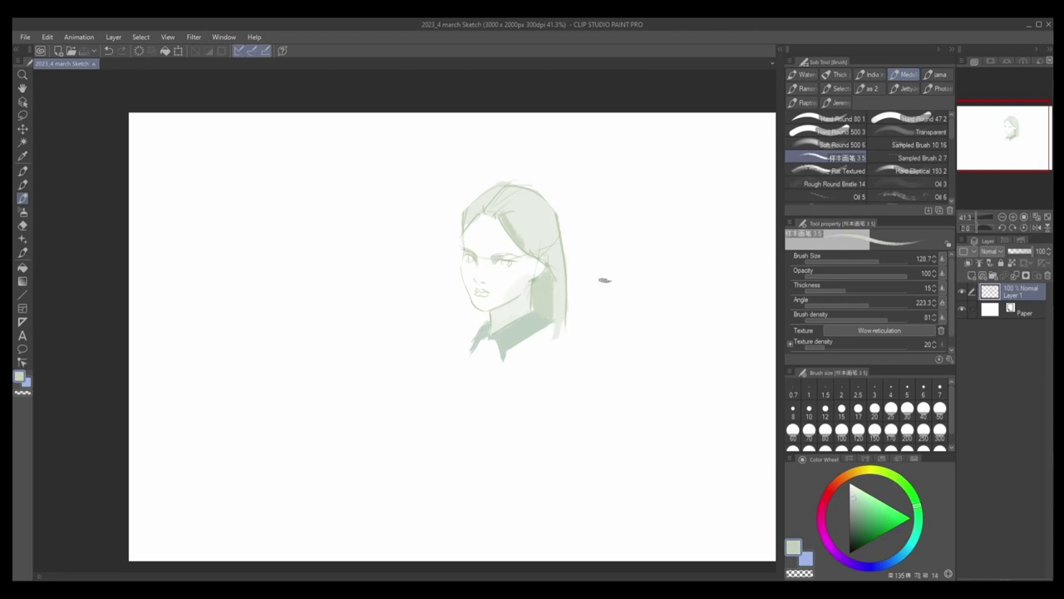
Step: Move the portrait toward the left half of the canvas and scale it up slightly
{"action": "key", "text": "k"}
{"action": "left_click_drag", "start_coordinate": [747, 251], "coordinate": [616, 251]}
{"action": "key", "text": "ctrl+t"}
{"action": "mouse_move", "coordinate": [438, 368]}
{"action": "left_mouse_down"}
{"action": "mouse_move", "coordinate": [465, 409]}
{"action": "mouse_move", "coordinate": [458, 392]}
{"action": "left_mouse_up"}
{"action": "key", "text": "Return"}
{"action": "key", "text": "e"}
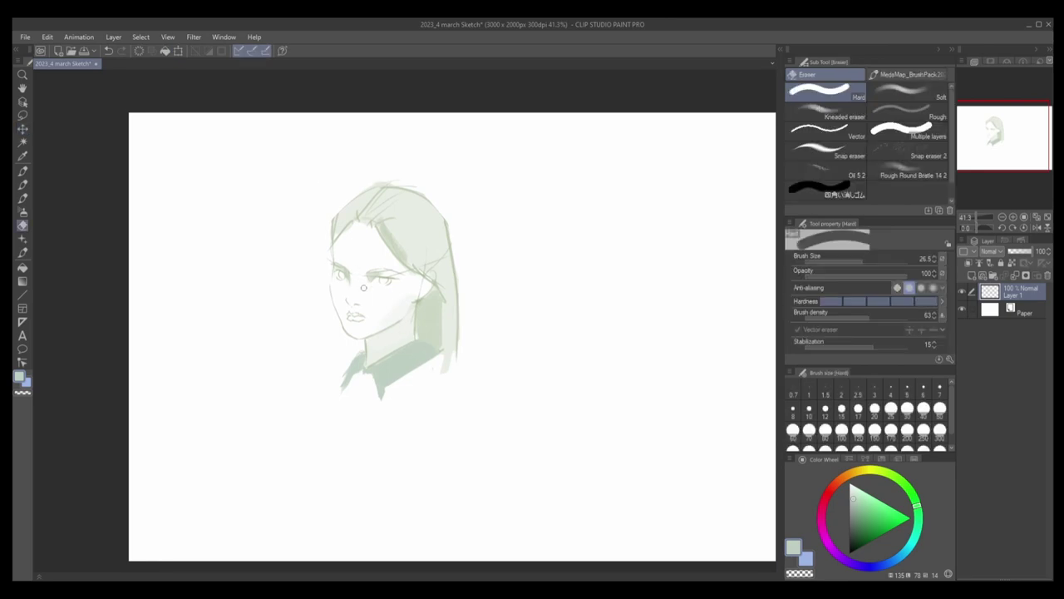
{"action": "left_click_drag", "start_coordinate": [391, 272], "coordinate": [397, 280]}
{"action": "key", "text": "ctrl+z"}
{"action": "key", "text": "b"}
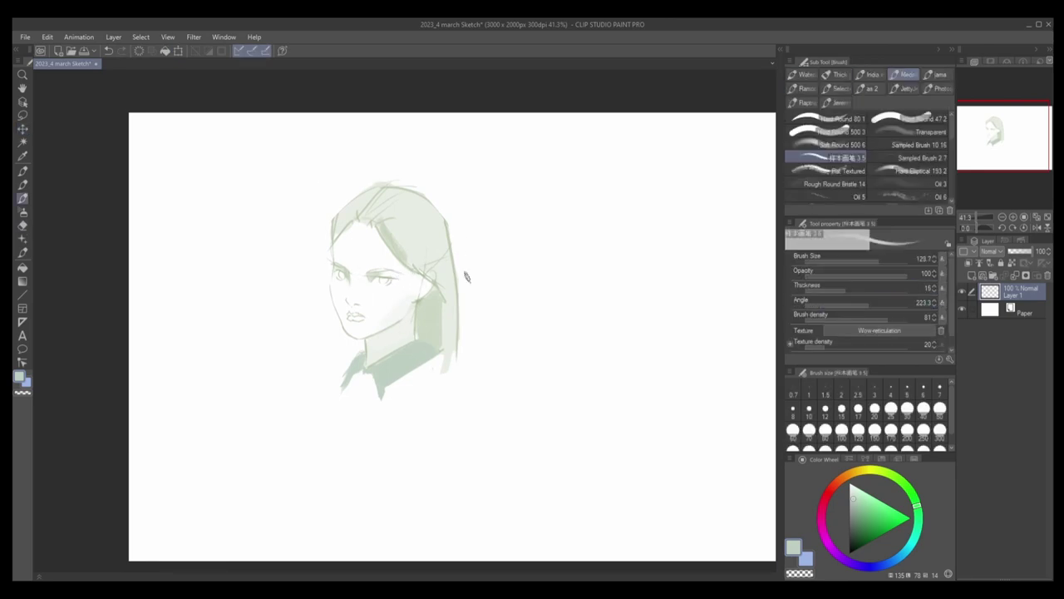
Step: Add a new layer above Layer 1 and hide Layer 1
{"action": "key", "text": "ctrl+shift+n"}
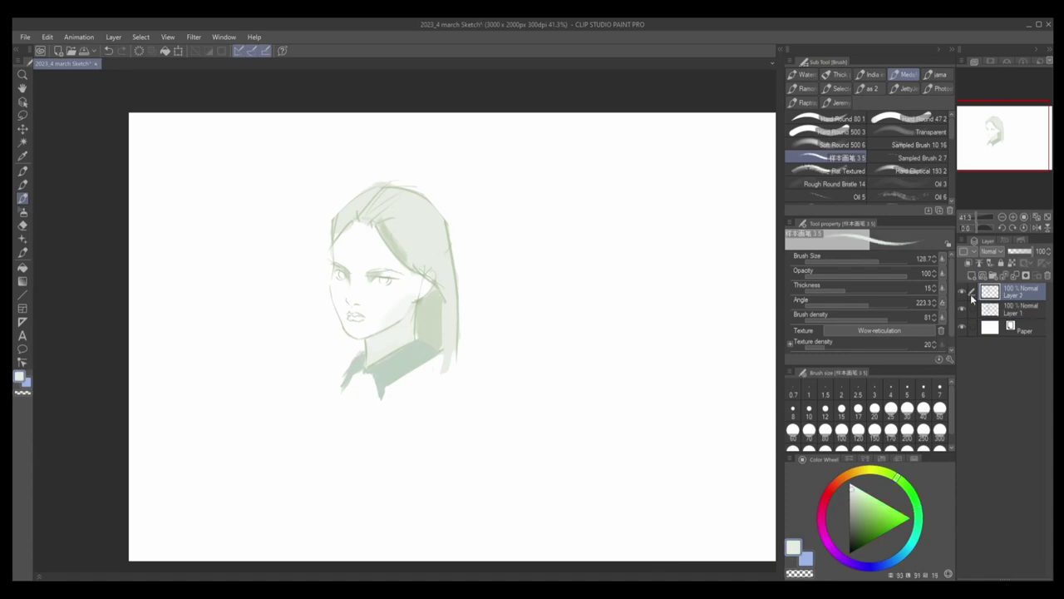
{"action": "left_click", "coordinate": [962, 309]}
Step: Sketch a new head on the empty layer as a light circle with a tapering jaw and side-of-face line
{"action": "left_click_drag", "start_coordinate": [498, 253], "coordinate": [408, 308]}
{"action": "left_click_drag", "start_coordinate": [463, 172], "coordinate": [401, 280]}
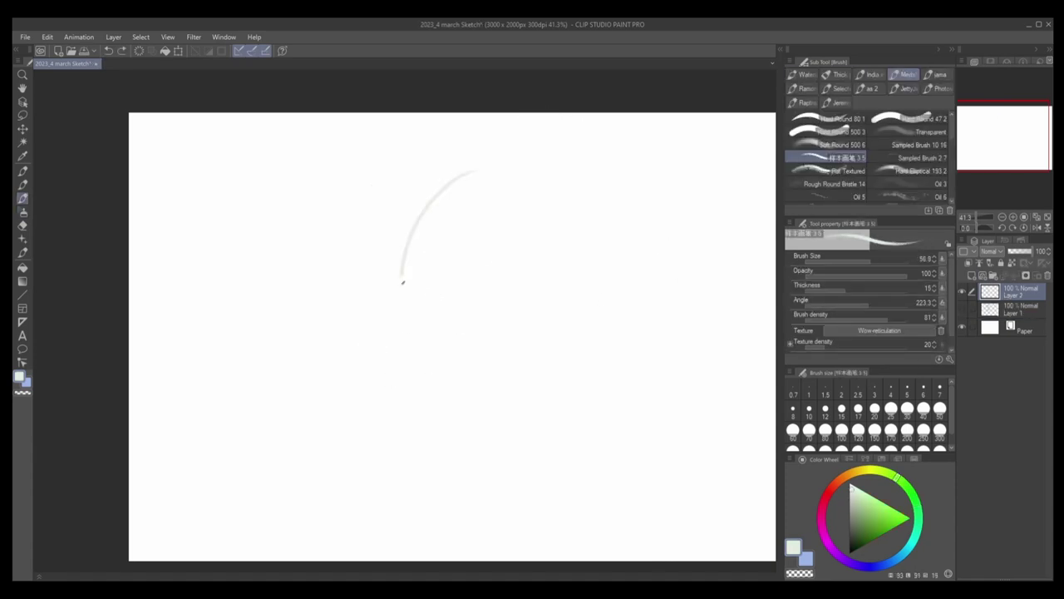
{"action": "key", "text": "ctrl+z"}
{"action": "mouse_move", "coordinate": [499, 191]}
{"action": "left_mouse_down"}
{"action": "mouse_move", "coordinate": [452, 199]}
{"action": "mouse_move", "coordinate": [416, 299]}
{"action": "mouse_move", "coordinate": [437, 362]}
{"action": "mouse_move", "coordinate": [457, 375]}
{"action": "left_mouse_up"}
{"action": "key", "text": "ctrl+z"}
{"action": "mouse_move", "coordinate": [424, 316]}
{"action": "left_mouse_down"}
{"action": "mouse_move", "coordinate": [460, 371]}
{"action": "mouse_move", "coordinate": [503, 357]}
{"action": "left_mouse_up"}
{"action": "left_click_drag", "start_coordinate": [545, 259], "coordinate": [504, 360]}
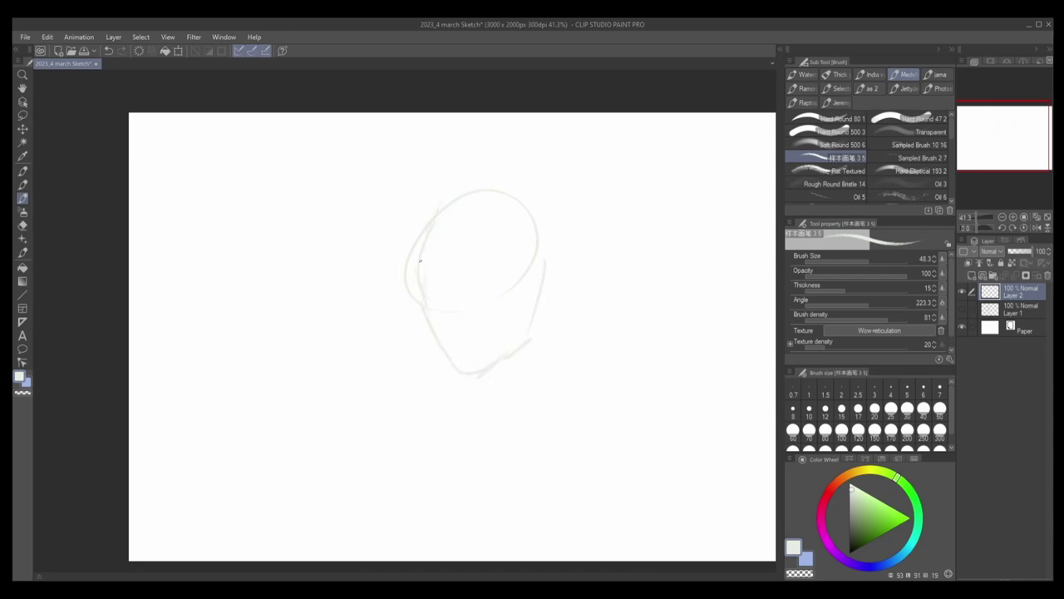
{"action": "left_click_drag", "start_coordinate": [439, 203], "coordinate": [488, 209]}
{"action": "key", "text": "ctrl+z"}
{"action": "key", "text": "ctrl+z"}
{"action": "mouse_move", "coordinate": [425, 257]}
{"action": "left_mouse_down"}
{"action": "mouse_move", "coordinate": [430, 224]}
{"action": "mouse_move", "coordinate": [506, 223]}
{"action": "mouse_move", "coordinate": [522, 270]}
{"action": "left_mouse_up"}
Step: Outline the hair with a parting above the forehead and long strokes falling down both sides of the head
{"action": "left_click_drag", "start_coordinate": [471, 215], "coordinate": [508, 166]}
{"action": "left_click_drag", "start_coordinate": [425, 205], "coordinate": [451, 185]}
{"action": "mouse_move", "coordinate": [512, 166]}
{"action": "left_mouse_down"}
{"action": "mouse_move", "coordinate": [594, 237]}
{"action": "mouse_move", "coordinate": [611, 326]}
{"action": "left_mouse_up"}
{"action": "key", "text": "ctrl+z"}
{"action": "left_click_drag", "start_coordinate": [427, 206], "coordinate": [396, 248]}
{"action": "left_click_drag", "start_coordinate": [454, 178], "coordinate": [441, 191]}
{"action": "left_click_drag", "start_coordinate": [401, 253], "coordinate": [408, 336]}
Step: Block in pale green shadow shapes on both sides of the neck below the jaw
{"action": "mouse_move", "coordinate": [404, 288]}
{"action": "left_mouse_down"}
{"action": "mouse_move", "coordinate": [393, 364]}
{"action": "mouse_move", "coordinate": [462, 420]}
{"action": "left_mouse_up"}
{"action": "left_click_drag", "start_coordinate": [471, 379], "coordinate": [454, 416]}
{"action": "left_click_drag", "start_coordinate": [549, 296], "coordinate": [524, 420]}
{"action": "mouse_move", "coordinate": [555, 309]}
{"action": "left_mouse_down"}
{"action": "mouse_move", "coordinate": [538, 334]}
{"action": "mouse_move", "coordinate": [565, 333]}
{"action": "mouse_move", "coordinate": [570, 282]}
{"action": "mouse_move", "coordinate": [547, 330]}
{"action": "left_mouse_up"}
{"action": "key", "text": "e"}
{"action": "key", "text": "b"}
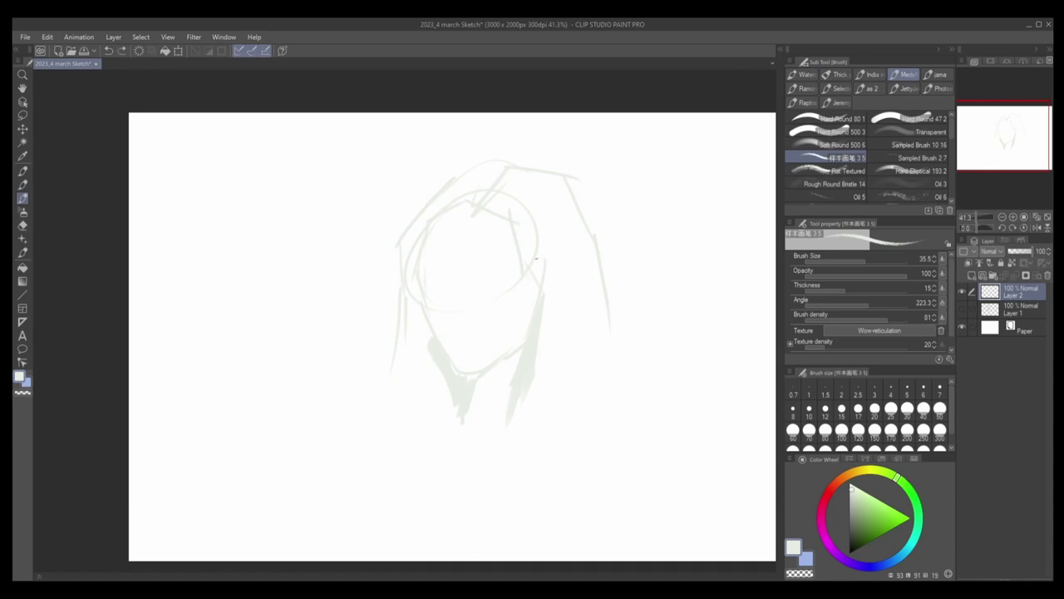
Step: Draw the inner hair edge down the side of the face and erase the circle's construction lines inside the head
{"action": "left_click_drag", "start_coordinate": [518, 210], "coordinate": [554, 337]}
{"action": "key", "text": "ctrl+z"}
{"action": "key", "text": "e"}
{"action": "left_click_drag", "start_coordinate": [506, 202], "coordinate": [490, 185]}
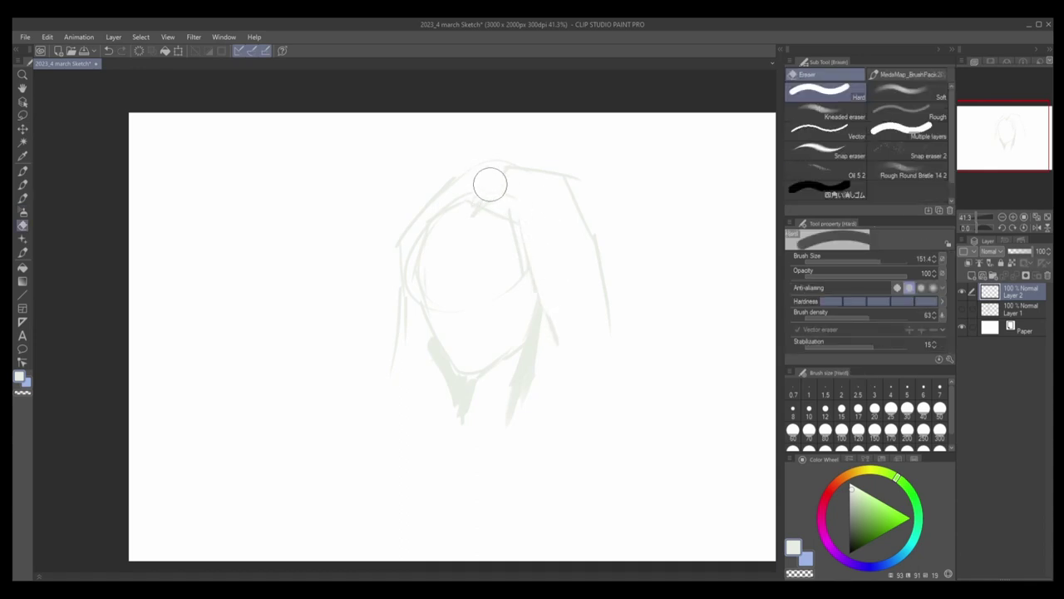
{"action": "key", "text": "b"}
{"action": "key", "text": "e"}
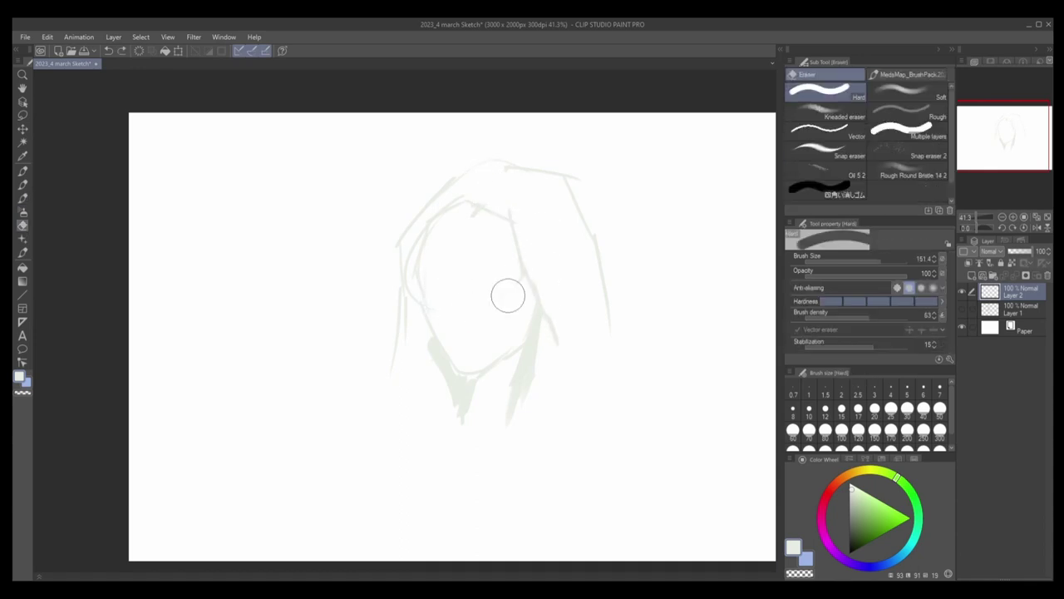
{"action": "key", "text": "b"}
{"action": "key", "text": "e"}
{"action": "key", "text": "b"}
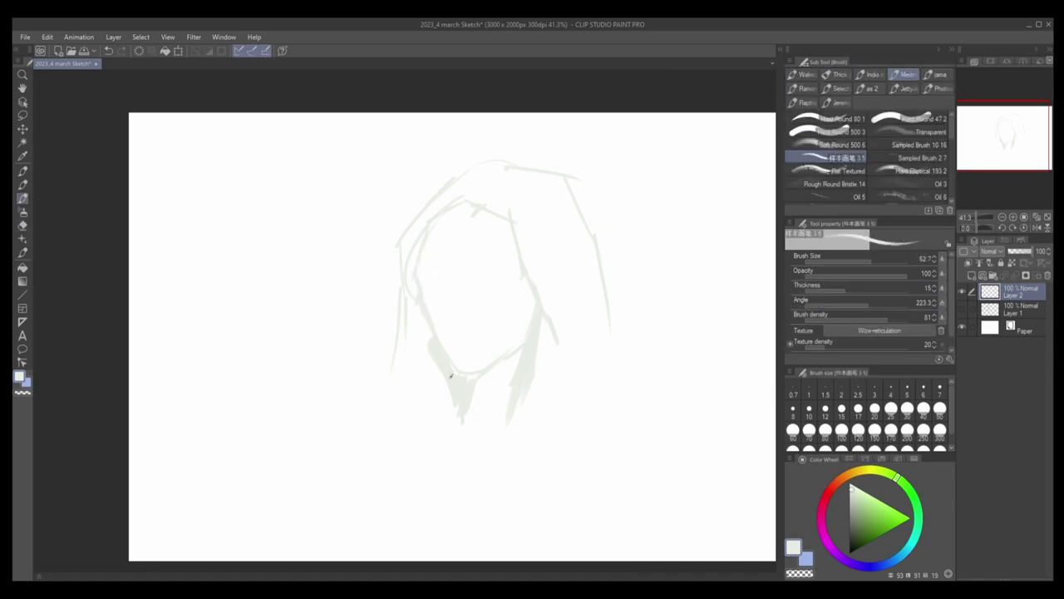
Step: Sketch both eyes lightly on the new face, adjusting the brush size and correcting the lines with the eraser
{"action": "key", "text": "bracketleft"}
{"action": "key", "text": "bracketleft"}
{"action": "key", "text": "bracketleft"}
{"action": "key", "text": "bracketright"}
{"action": "key", "text": "bracketright"}
{"action": "key", "text": "bracketright"}
{"action": "key", "text": "bracketright"}
{"action": "key", "text": "bracketright"}
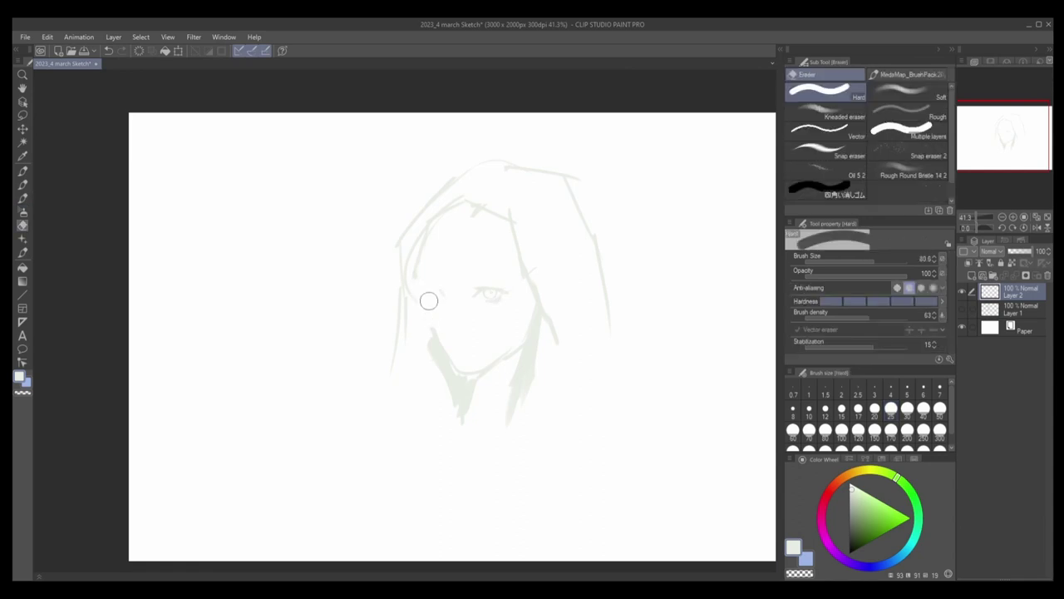
{"action": "key", "text": "bracketright"}
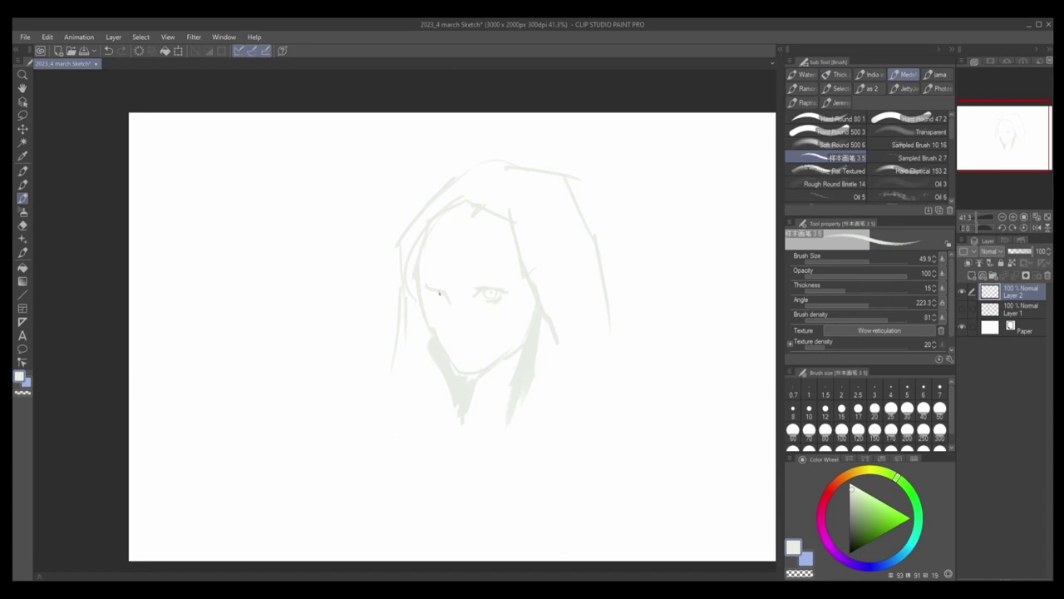
{"action": "key", "text": "e"}
{"action": "scroll", "coordinate": [433, 282], "scroll_direction": "up", "scroll_amount": 2}
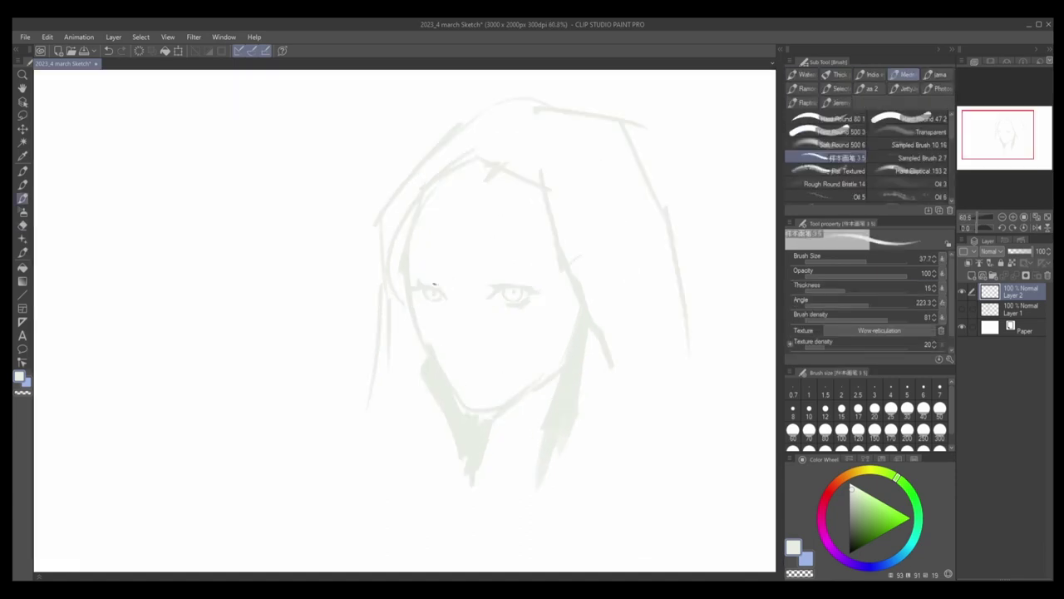
Step: Strengthen the upper lids and irises of both eyes with a darker grey-green, erasing and redrawing the faint lines
{"action": "left_click", "coordinate": [853, 499]}
{"action": "left_click_drag", "start_coordinate": [507, 288], "coordinate": [490, 293]}
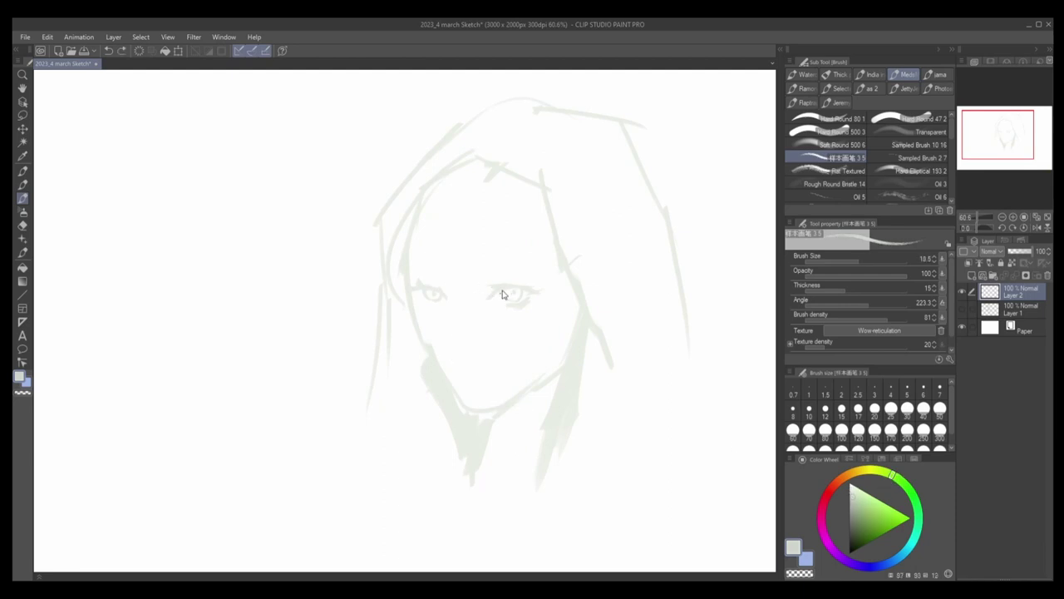
{"action": "key", "text": "bracketleft"}
{"action": "key", "text": "e"}
{"action": "left_click_drag", "start_coordinate": [517, 293], "coordinate": [503, 296]}
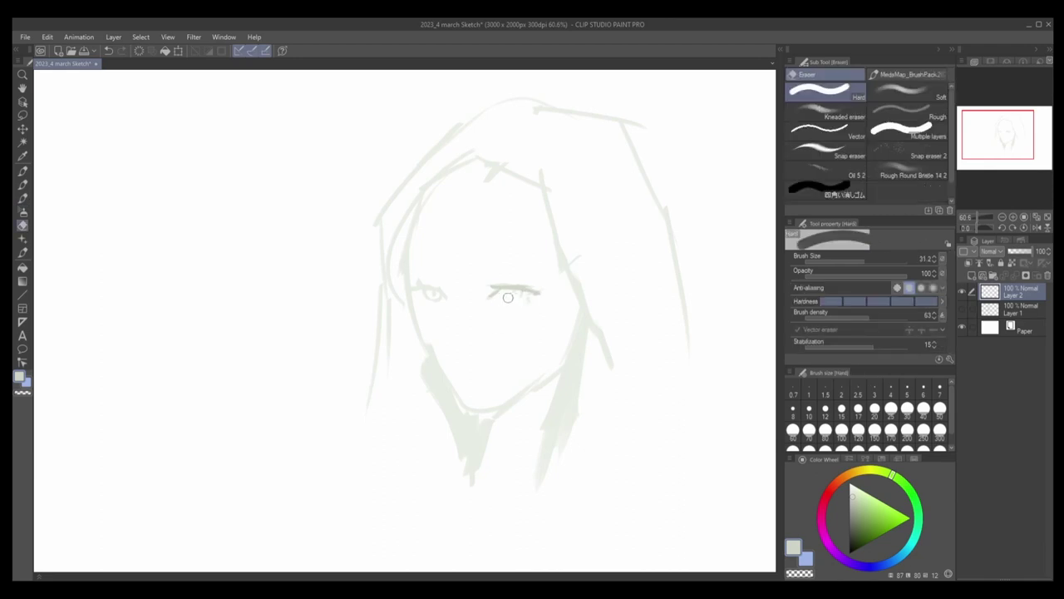
{"action": "key", "text": "b"}
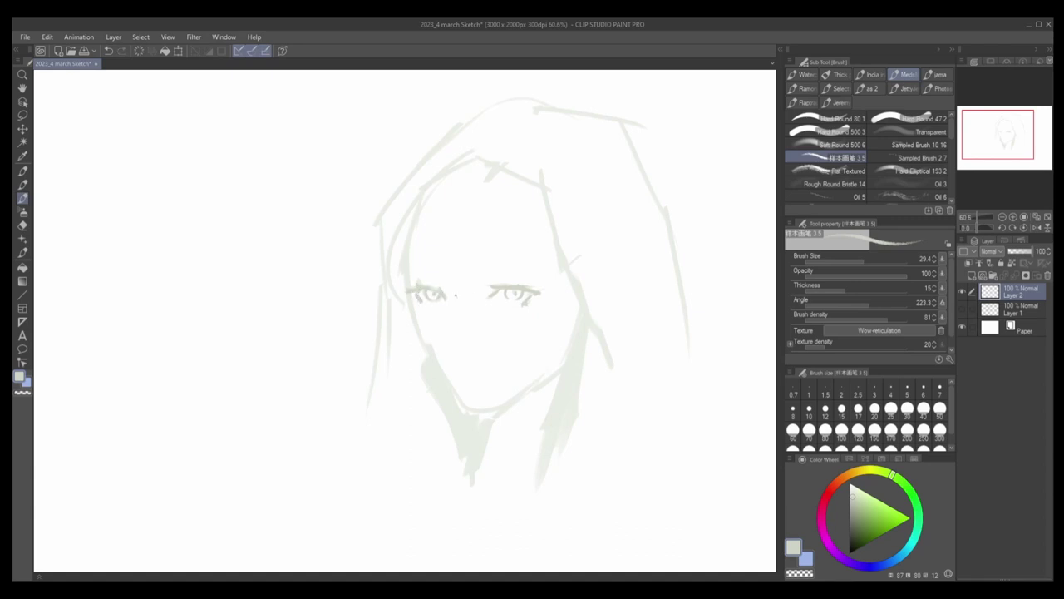
Step: Sketch the crease and brow lines above both eyes, redoing the first attempt
{"action": "mouse_move", "coordinate": [493, 277]}
{"action": "left_mouse_down"}
{"action": "mouse_move", "coordinate": [539, 273]}
{"action": "mouse_move", "coordinate": [500, 276]}
{"action": "mouse_move", "coordinate": [530, 274]}
{"action": "mouse_move", "coordinate": [504, 273]}
{"action": "mouse_move", "coordinate": [513, 273]}
{"action": "left_mouse_up"}
{"action": "key", "text": "ctrl+z"}
{"action": "key", "text": "ctrl+z"}
{"action": "key", "text": "ctrl+z"}
{"action": "left_click_drag", "start_coordinate": [419, 283], "coordinate": [452, 277]}
{"action": "left_click_drag", "start_coordinate": [449, 282], "coordinate": [443, 295]}
{"action": "scroll", "coordinate": [495, 318], "scroll_direction": "down", "scroll_amount": 3}
{"action": "key", "text": "h"}
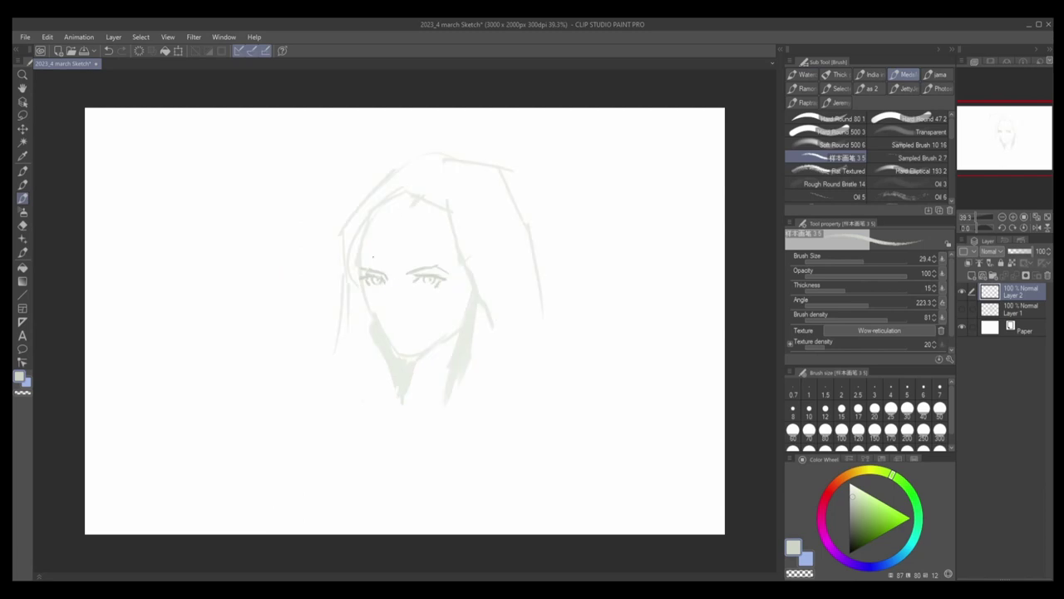
Step: Redraw the face contour from the temple down the cheek to the chin and jaw and mark the nose base, redoing misplaced strokes
{"action": "scroll", "coordinate": [373, 258], "scroll_direction": "up", "scroll_amount": 1}
{"action": "left_click_drag", "start_coordinate": [356, 274], "coordinate": [375, 201]}
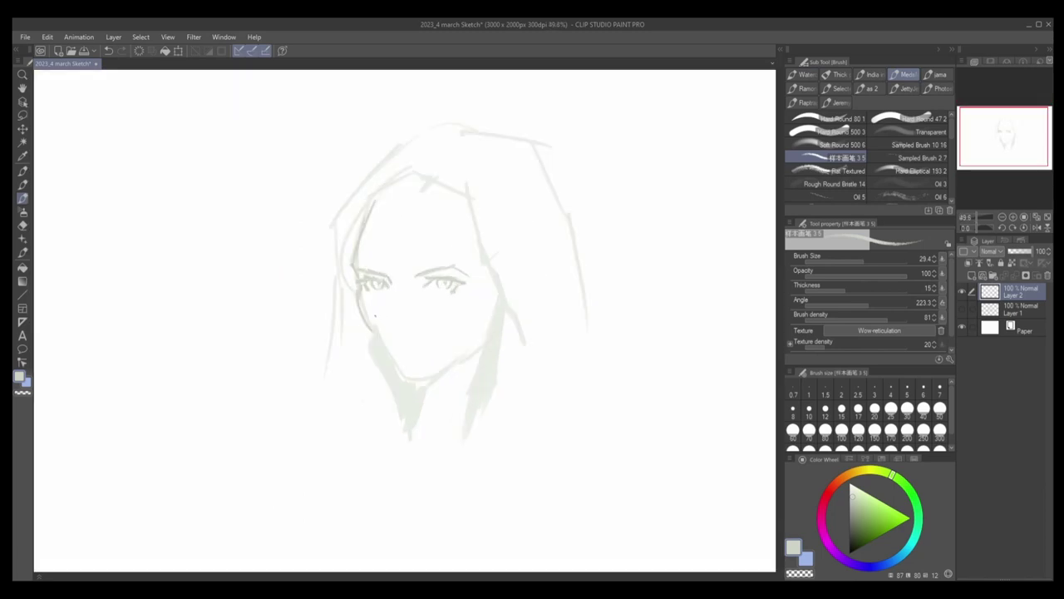
{"action": "key", "text": "e"}
{"action": "key", "text": "b"}
{"action": "left_click_drag", "start_coordinate": [364, 313], "coordinate": [395, 376]}
{"action": "key", "text": "ctrl+z"}
{"action": "left_click_drag", "start_coordinate": [370, 326], "coordinate": [396, 372]}
{"action": "key", "text": "ctrl+z"}
{"action": "mouse_move", "coordinate": [370, 324]}
{"action": "left_mouse_down"}
{"action": "mouse_move", "coordinate": [397, 366]}
{"action": "mouse_move", "coordinate": [418, 374]}
{"action": "mouse_move", "coordinate": [406, 373]}
{"action": "mouse_move", "coordinate": [488, 332]}
{"action": "mouse_move", "coordinate": [456, 366]}
{"action": "mouse_move", "coordinate": [487, 308]}
{"action": "mouse_move", "coordinate": [473, 350]}
{"action": "left_mouse_up"}
{"action": "key", "text": "ctrl+z"}
{"action": "key", "text": "ctrl+z"}
{"action": "key", "text": "ctrl+z"}
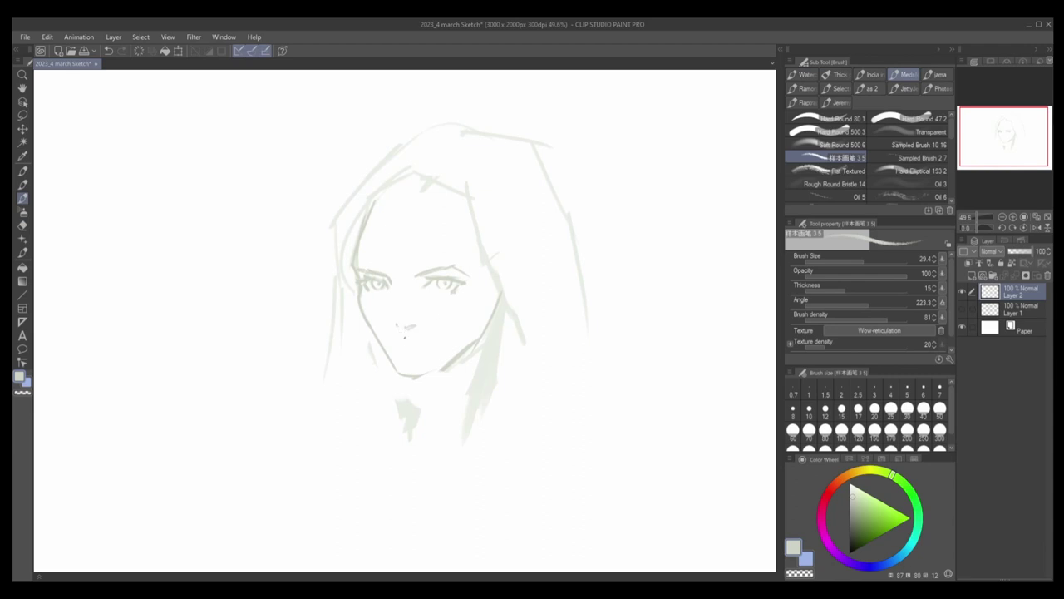
Step: Redraw the hairline over the forehead and down the far side of the face, undoing stray strokes and erasing the old faint lines
{"action": "left_click_drag", "start_coordinate": [393, 286], "coordinate": [394, 301]}
{"action": "left_click_drag", "start_coordinate": [443, 272], "coordinate": [397, 202]}
{"action": "mouse_move", "coordinate": [354, 243]}
{"action": "left_mouse_down"}
{"action": "mouse_move", "coordinate": [414, 197]}
{"action": "mouse_move", "coordinate": [403, 162]}
{"action": "mouse_move", "coordinate": [462, 203]}
{"action": "mouse_move", "coordinate": [471, 285]}
{"action": "left_mouse_up"}
{"action": "key", "text": "ctrl+z"}
{"action": "key", "text": "ctrl+z"}
{"action": "left_click_drag", "start_coordinate": [470, 229], "coordinate": [503, 331]}
{"action": "key", "text": "e"}
{"action": "mouse_move", "coordinate": [459, 187]}
{"action": "left_mouse_down"}
{"action": "mouse_move", "coordinate": [489, 239]}
{"action": "mouse_move", "coordinate": [495, 212]}
{"action": "mouse_move", "coordinate": [528, 321]}
{"action": "left_mouse_up"}
{"action": "key", "text": "b"}
Step: Restate the outer hair contour over the crown and down the far side with thicker strokes, undoing the attempts that miss
{"action": "left_click_drag", "start_coordinate": [337, 188], "coordinate": [404, 124]}
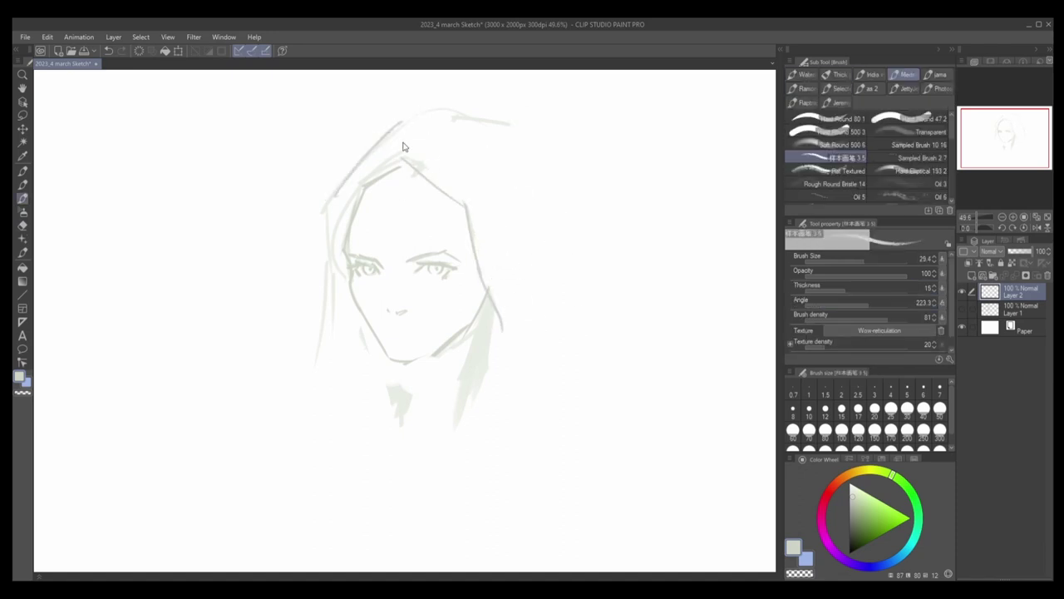
{"action": "key", "text": "ctrl+z"}
{"action": "mouse_move", "coordinate": [332, 183]}
{"action": "left_mouse_down"}
{"action": "mouse_move", "coordinate": [408, 122]}
{"action": "mouse_move", "coordinate": [474, 131]}
{"action": "left_mouse_up"}
{"action": "key", "text": "ctrl+z"}
{"action": "key", "text": "ctrl+z"}
{"action": "left_click_drag", "start_coordinate": [494, 143], "coordinate": [510, 198]}
{"action": "key", "text": "ctrl+z"}
{"action": "left_click_drag", "start_coordinate": [521, 148], "coordinate": [546, 243]}
{"action": "key", "text": "ctrl+z"}
{"action": "left_click_drag", "start_coordinate": [497, 136], "coordinate": [538, 246]}
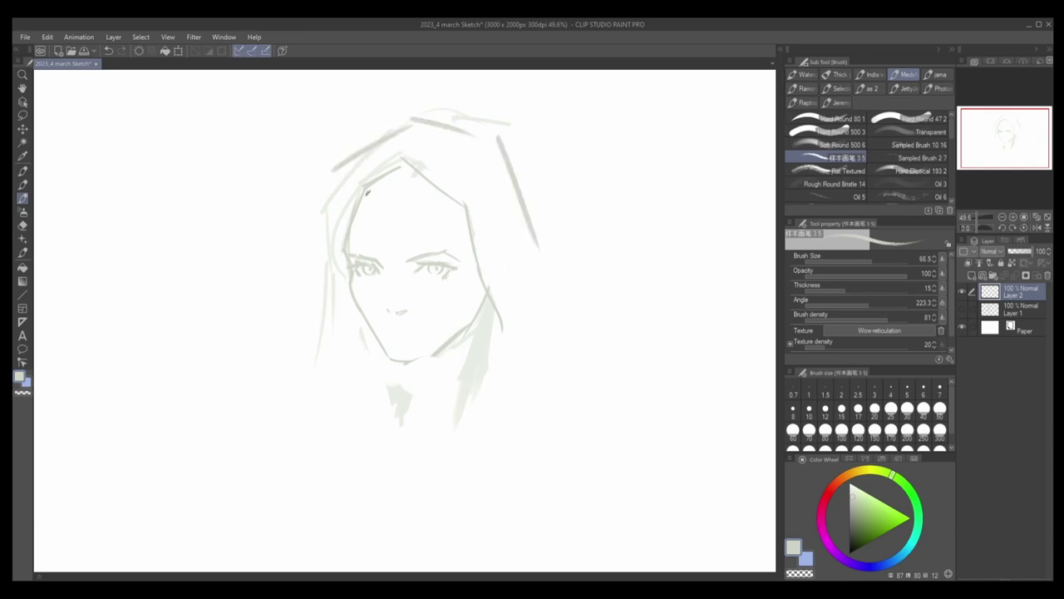
Step: Extend the outer hair contour down both sides of the head and reinforce the peaked hairline above the forehead
{"action": "left_click_drag", "start_coordinate": [366, 148], "coordinate": [323, 354]}
{"action": "mouse_move", "coordinate": [542, 241]}
{"action": "left_mouse_down"}
{"action": "mouse_move", "coordinate": [513, 379]}
{"action": "mouse_move", "coordinate": [544, 292]}
{"action": "mouse_move", "coordinate": [545, 313]}
{"action": "left_mouse_up"}
{"action": "key", "text": "ctrl+z"}
{"action": "mouse_move", "coordinate": [499, 125]}
{"action": "left_mouse_down"}
{"action": "mouse_move", "coordinate": [468, 154]}
{"action": "mouse_move", "coordinate": [477, 223]}
{"action": "left_mouse_up"}
{"action": "key", "text": "ctrl+z"}
{"action": "left_click_drag", "start_coordinate": [407, 163], "coordinate": [359, 187]}
{"action": "left_click_drag", "start_coordinate": [430, 199], "coordinate": [419, 287]}
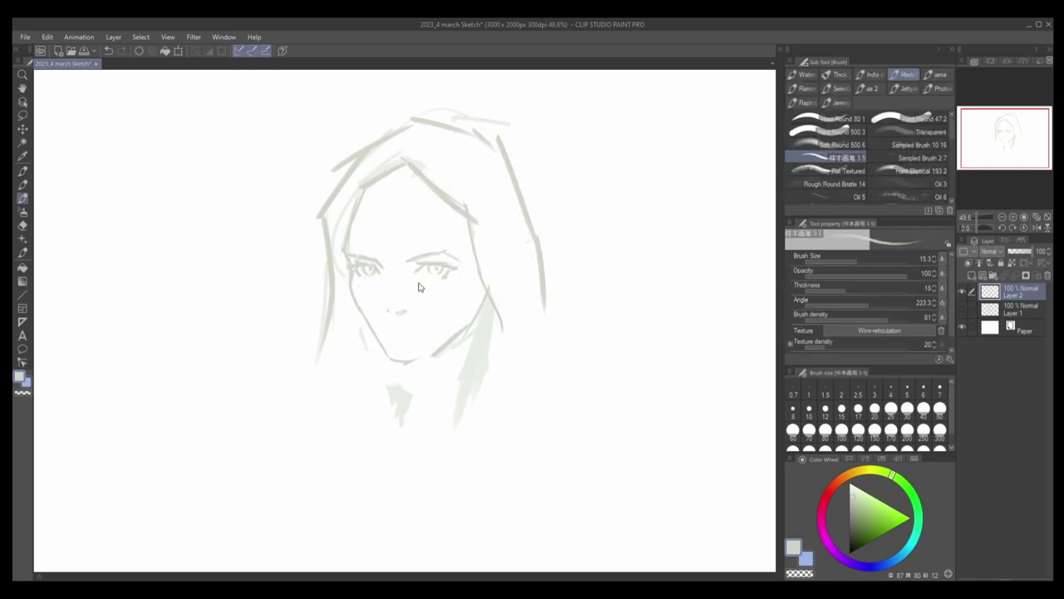
Step: Sketch the mouth line below the nose and paint a grey-green test swatch on the empty canvas beside the head
{"action": "left_click_drag", "start_coordinate": [400, 337], "coordinate": [395, 331]}
{"action": "key", "text": "e"}
{"action": "key", "text": "b"}
{"action": "left_click_drag", "start_coordinate": [594, 334], "coordinate": [622, 341]}
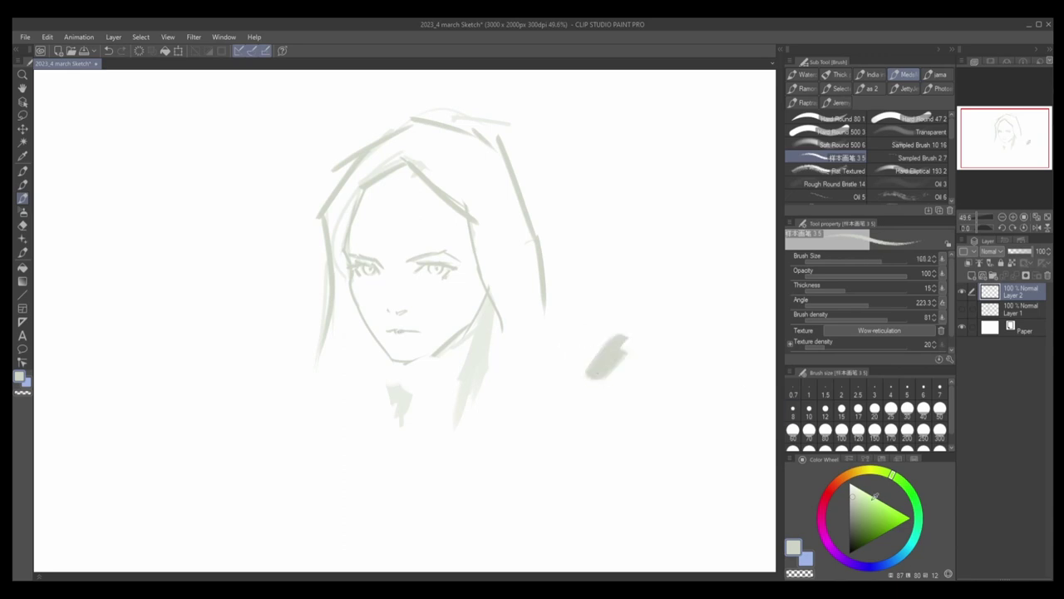
{"action": "scroll", "coordinate": [473, 322], "scroll_direction": "down", "scroll_amount": 2}
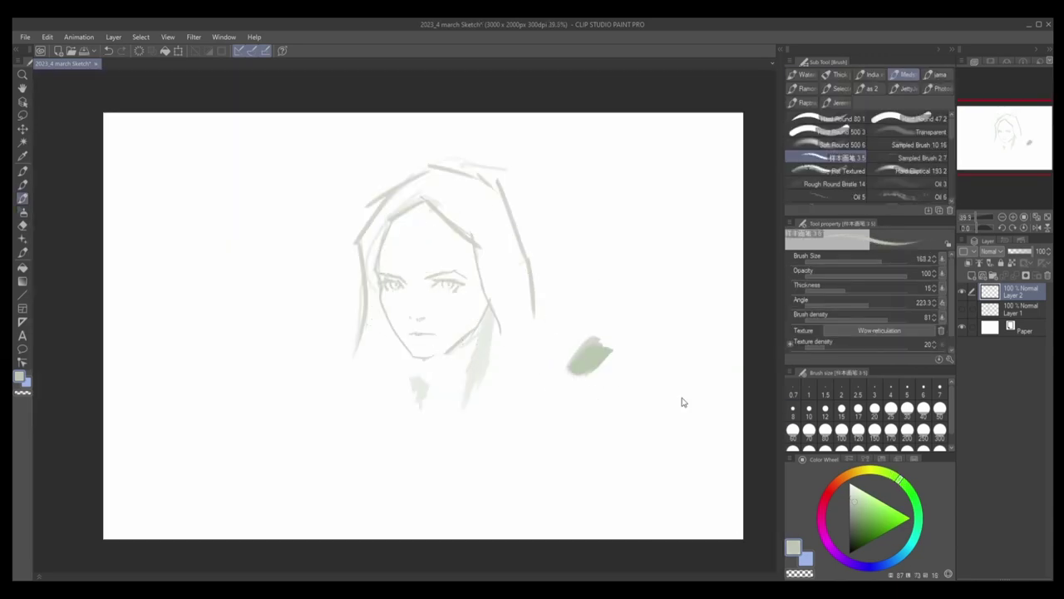
{"action": "scroll", "coordinate": [439, 339], "scroll_direction": "up", "scroll_amount": 2}
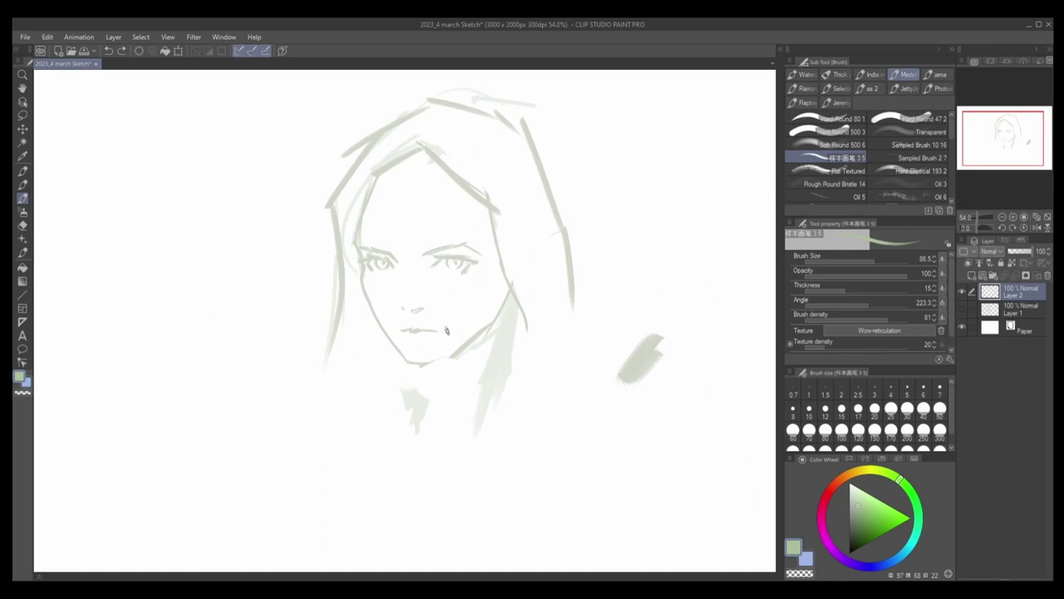
Step: Tint the lips in green with a smaller brush, sampling colours from the mouth area
{"action": "key", "text": "bracketleft"}
{"action": "key", "text": "bracketleft"}
{"action": "key", "text": "bracketleft"}
{"action": "left_click", "coordinate": [422, 335], "text": "alt"}
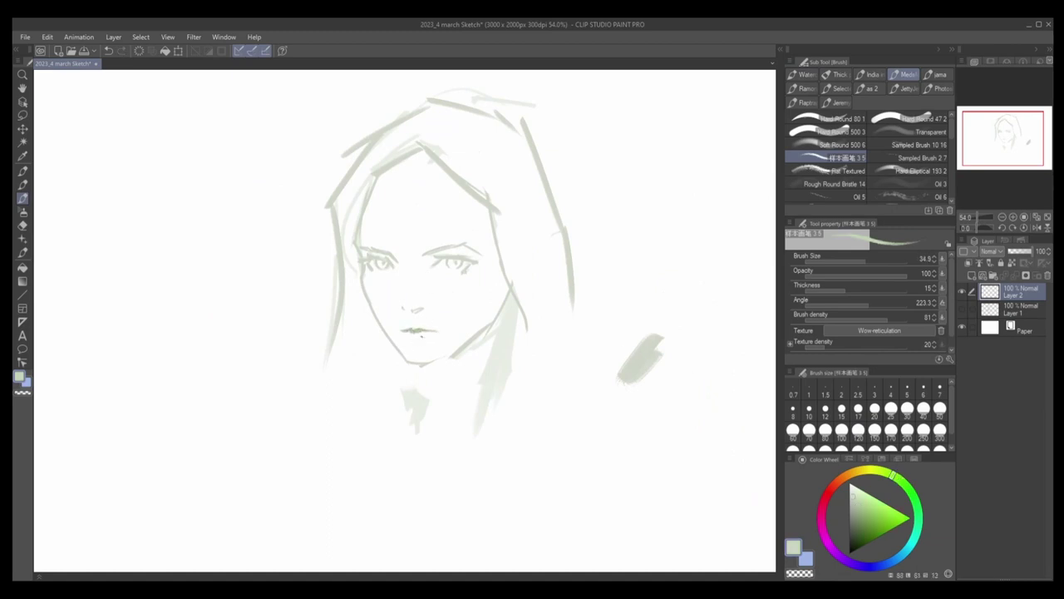
{"action": "left_click_drag", "start_coordinate": [416, 334], "coordinate": [426, 336]}
{"action": "left_click", "coordinate": [424, 335], "text": "alt"}
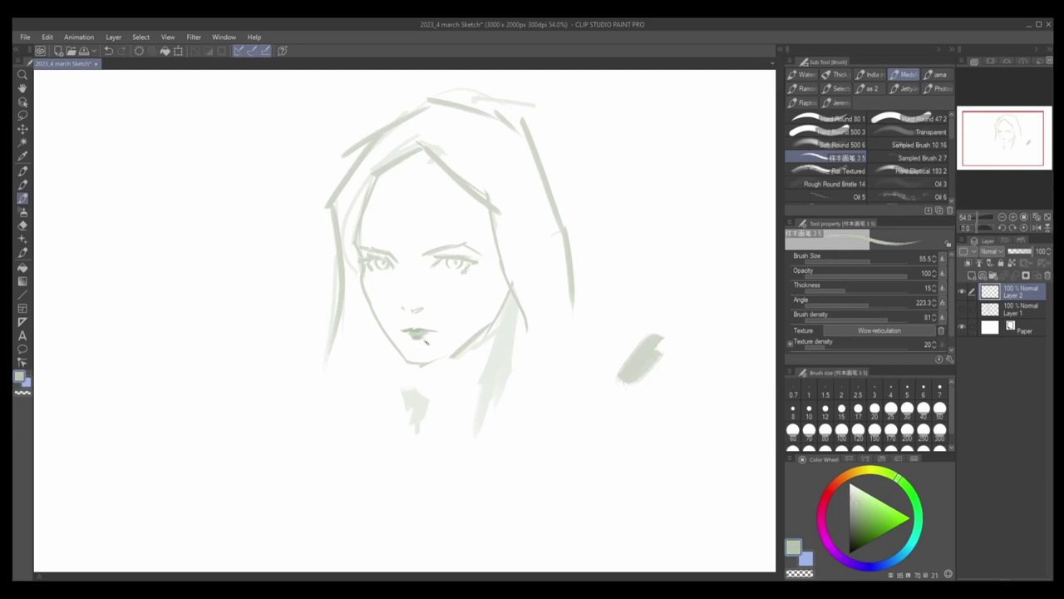
Step: Block in green shadows under the jaw and in the hair on both sides of the neck with a larger brush
{"action": "key", "text": "bracketright"}
{"action": "mouse_move", "coordinate": [509, 293]}
{"action": "left_mouse_down"}
{"action": "mouse_move", "coordinate": [493, 348]}
{"action": "mouse_move", "coordinate": [456, 361]}
{"action": "left_mouse_up"}
{"action": "key", "text": "ctrl+z"}
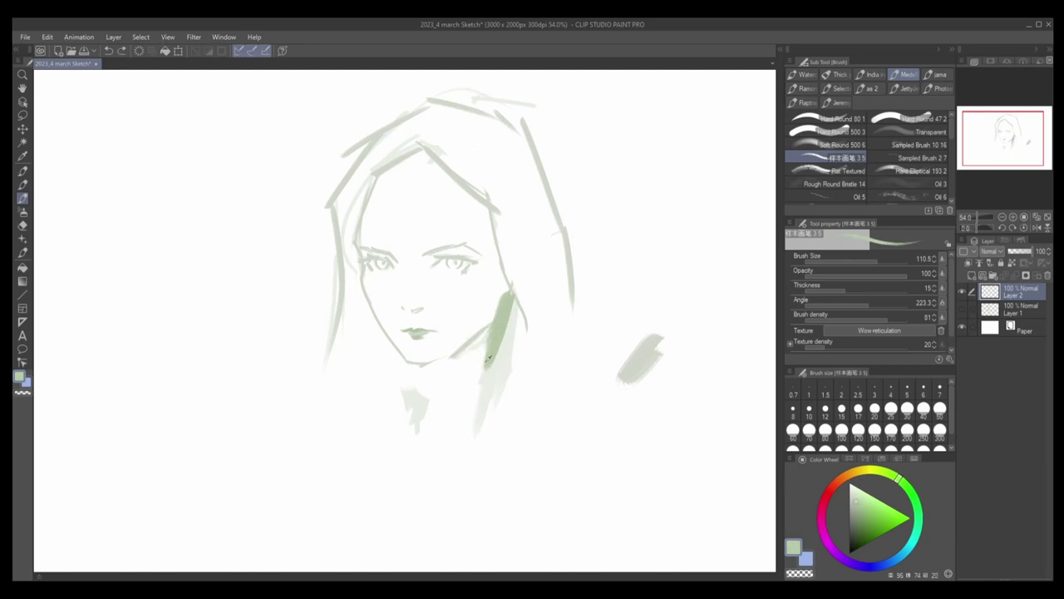
{"action": "key", "text": "e"}
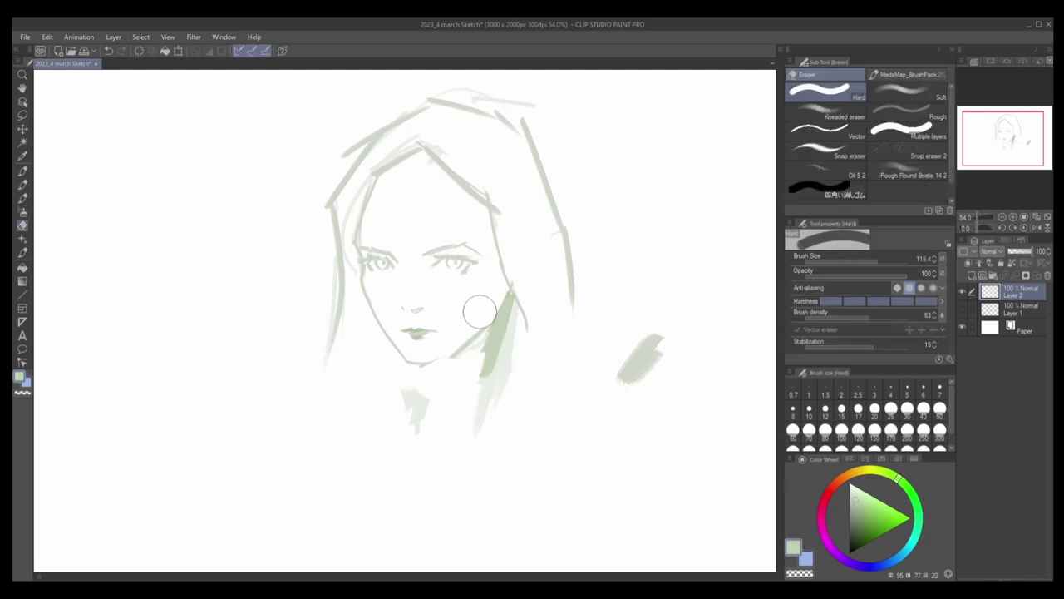
{"action": "key", "text": "b"}
{"action": "mouse_move", "coordinate": [498, 326]}
{"action": "left_mouse_down"}
{"action": "mouse_move", "coordinate": [412, 404]}
{"action": "mouse_move", "coordinate": [407, 433]}
{"action": "left_mouse_up"}
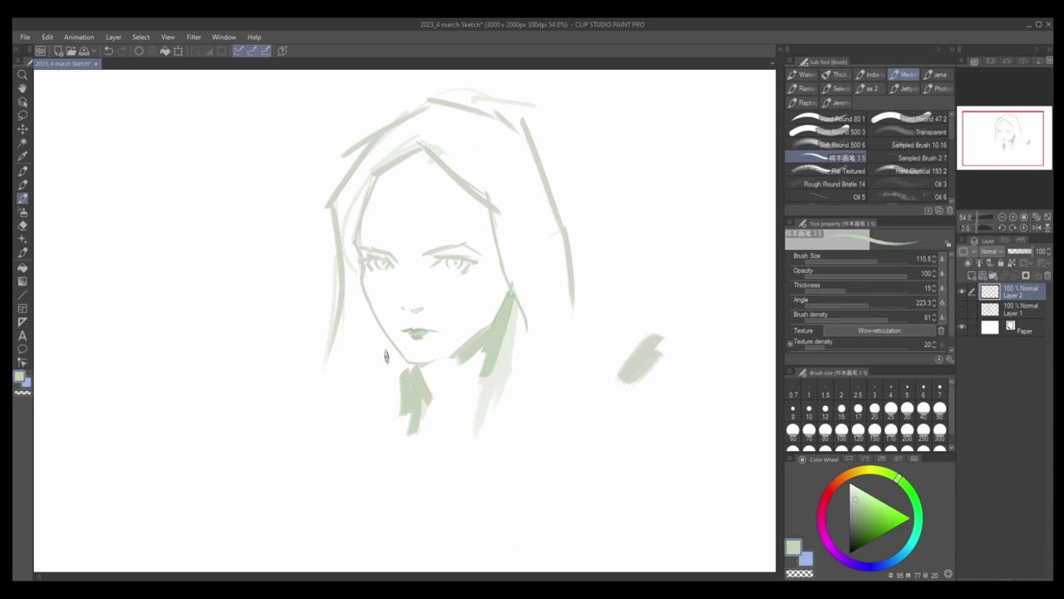
{"action": "mouse_move", "coordinate": [366, 313]}
{"action": "left_mouse_down"}
{"action": "mouse_move", "coordinate": [414, 387]}
{"action": "mouse_move", "coordinate": [364, 329]}
{"action": "left_mouse_up"}
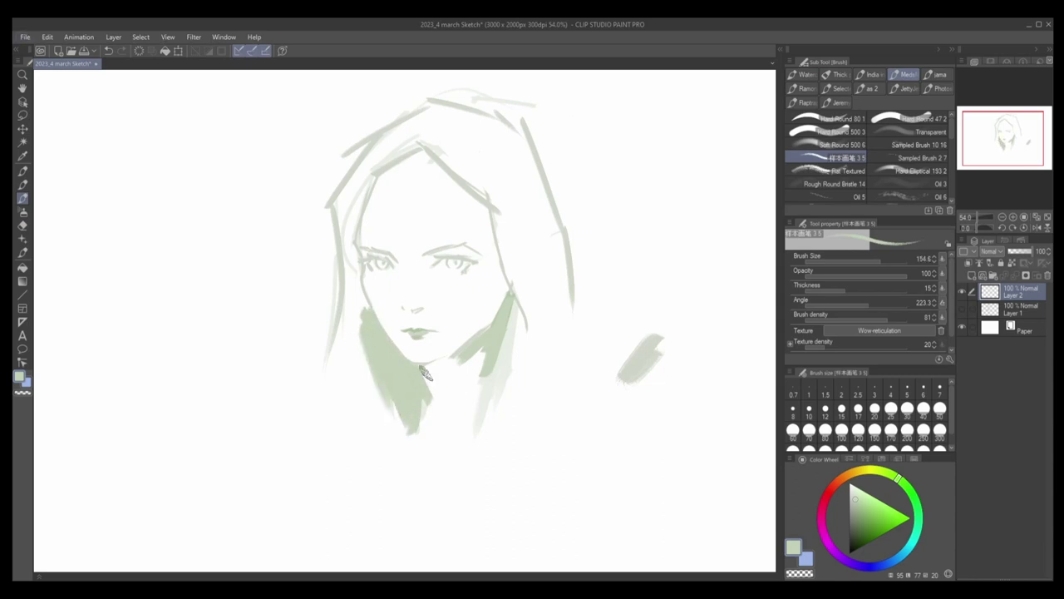
Step: Go over the hairline around the forehead and down the far cheek in green, clearing the old lines with the eraser
{"action": "scroll", "coordinate": [425, 374], "scroll_direction": "down", "scroll_amount": 5}
{"action": "scroll", "coordinate": [426, 374], "scroll_direction": "up", "scroll_amount": 3}
{"action": "scroll", "coordinate": [426, 374], "scroll_direction": "down", "scroll_amount": 1}
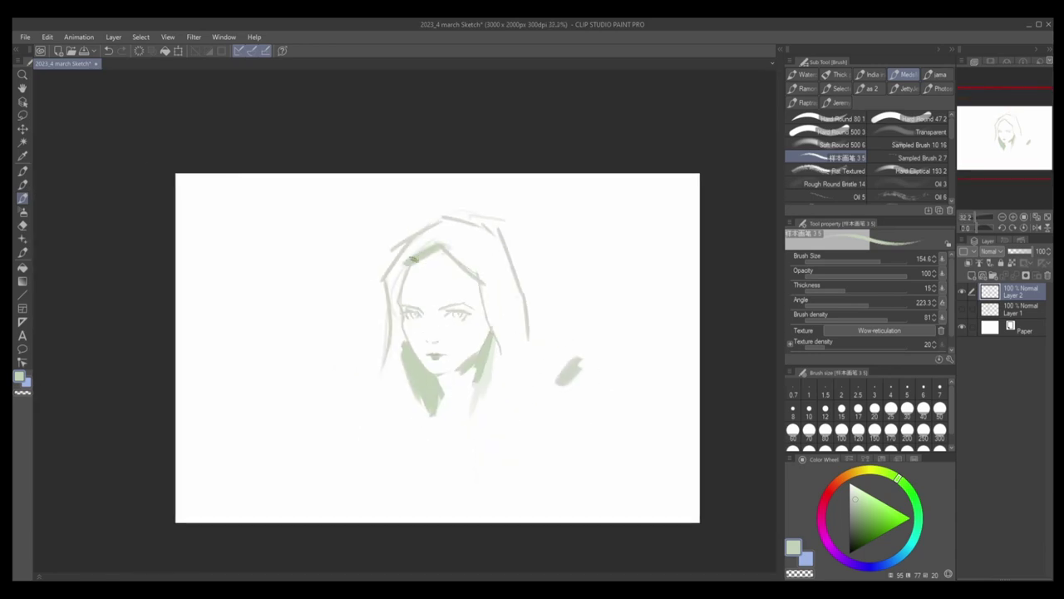
{"action": "key", "text": "e"}
{"action": "mouse_move", "coordinate": [401, 264]}
{"action": "left_mouse_down"}
{"action": "mouse_move", "coordinate": [420, 251]}
{"action": "mouse_move", "coordinate": [418, 261]}
{"action": "mouse_move", "coordinate": [446, 254]}
{"action": "mouse_move", "coordinate": [497, 296]}
{"action": "mouse_move", "coordinate": [397, 297]}
{"action": "left_mouse_up"}
{"action": "key", "text": "b"}
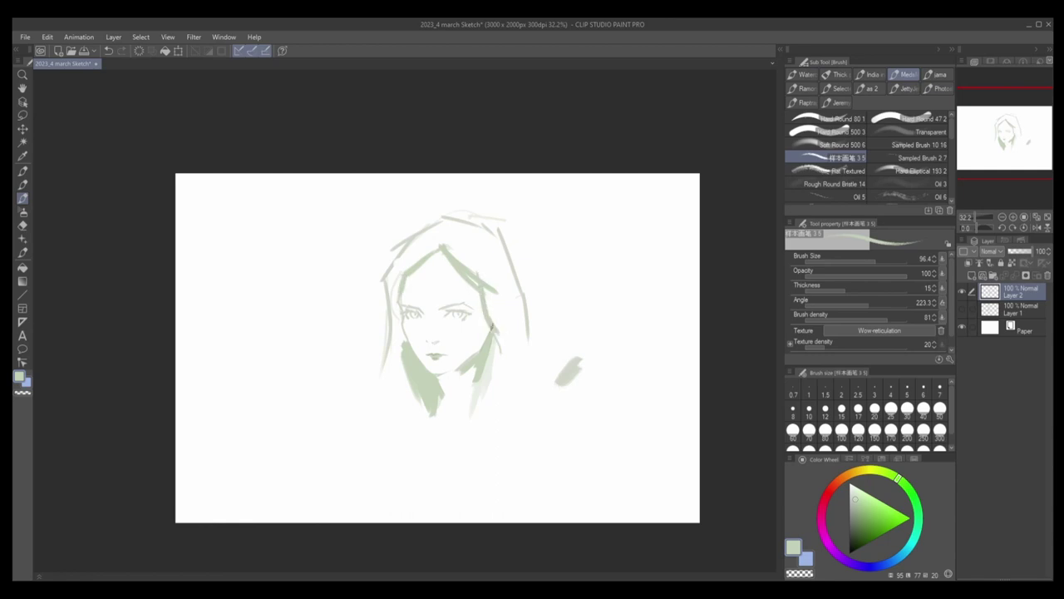
{"action": "left_click_drag", "start_coordinate": [489, 334], "coordinate": [512, 370]}
{"action": "key", "text": "e"}
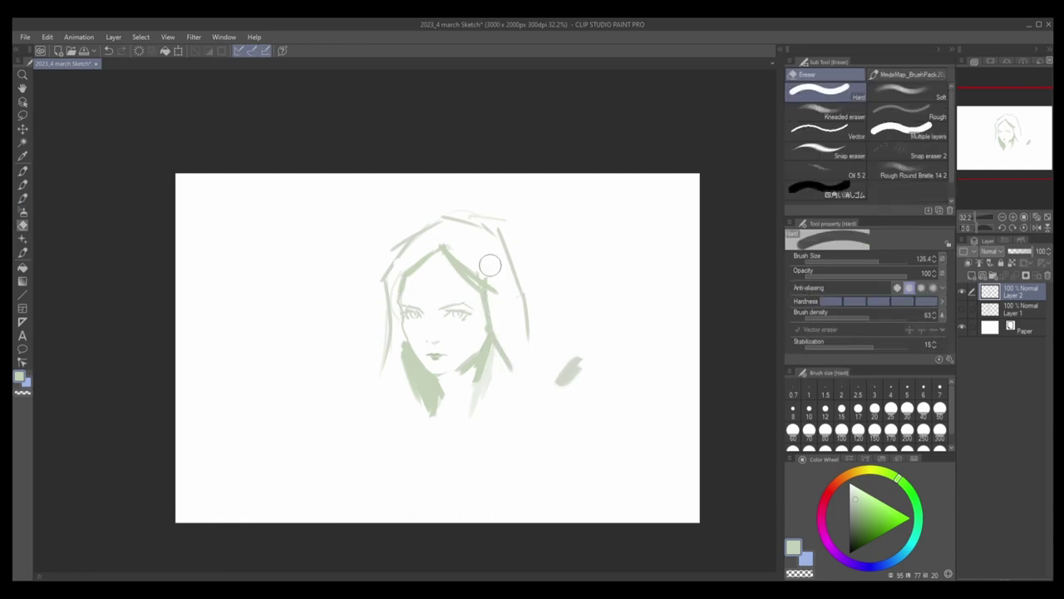
{"action": "key", "text": "b"}
{"action": "mouse_move", "coordinate": [425, 257]}
{"action": "left_mouse_down", "text": "ctrl+alt"}
{"action": "mouse_move", "coordinate": [453, 249]}
{"action": "mouse_move", "coordinate": [420, 250]}
{"action": "left_mouse_up", "text": "ctrl+alt"}
Step: Erase the green shading outside the near cheek and trim the thick hairline around the forehead to a thin edge
{"action": "key", "text": "e"}
{"action": "left_click_drag", "start_coordinate": [397, 341], "coordinate": [408, 373]}
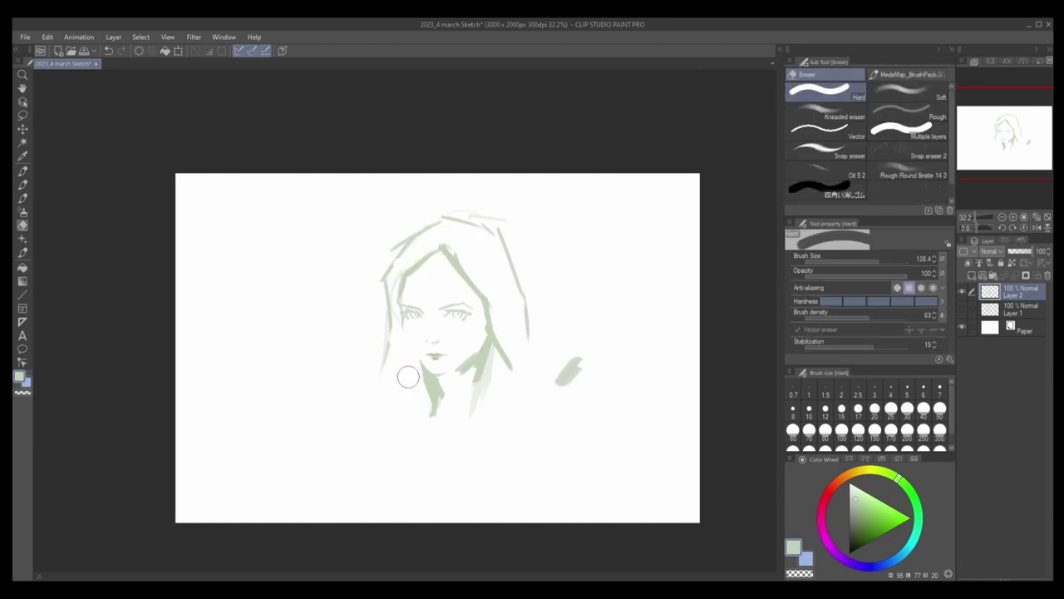
{"action": "scroll", "coordinate": [423, 392], "scroll_direction": "up", "scroll_amount": 3}
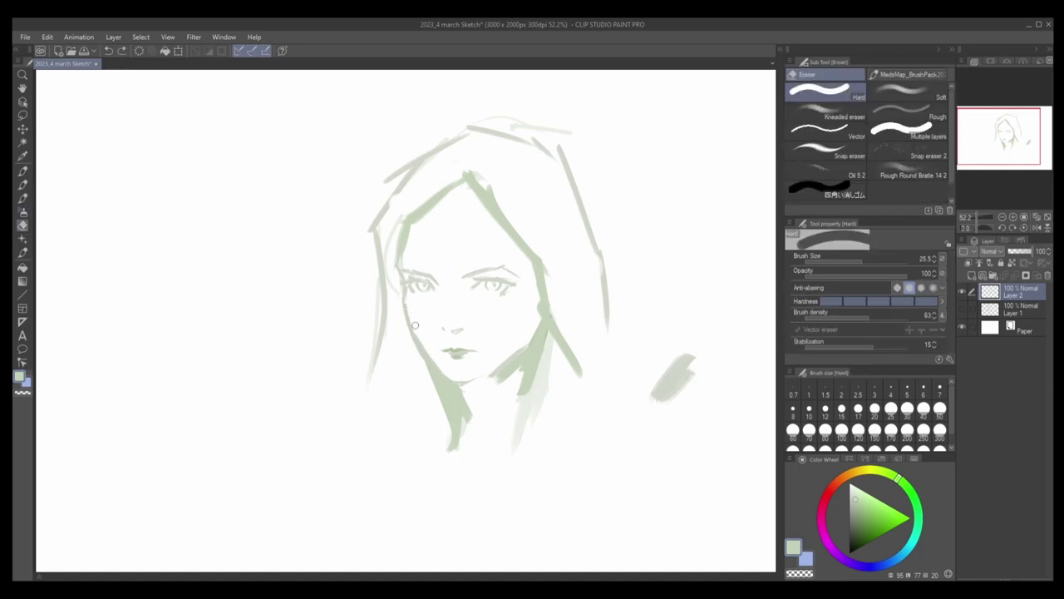
{"action": "key", "text": "p"}
{"action": "key", "text": "e"}
{"action": "mouse_move", "coordinate": [468, 176]}
{"action": "left_mouse_down"}
{"action": "mouse_move", "coordinate": [402, 215]}
{"action": "mouse_move", "coordinate": [516, 223]}
{"action": "mouse_move", "coordinate": [540, 266]}
{"action": "left_mouse_up"}
{"action": "key", "text": "p"}
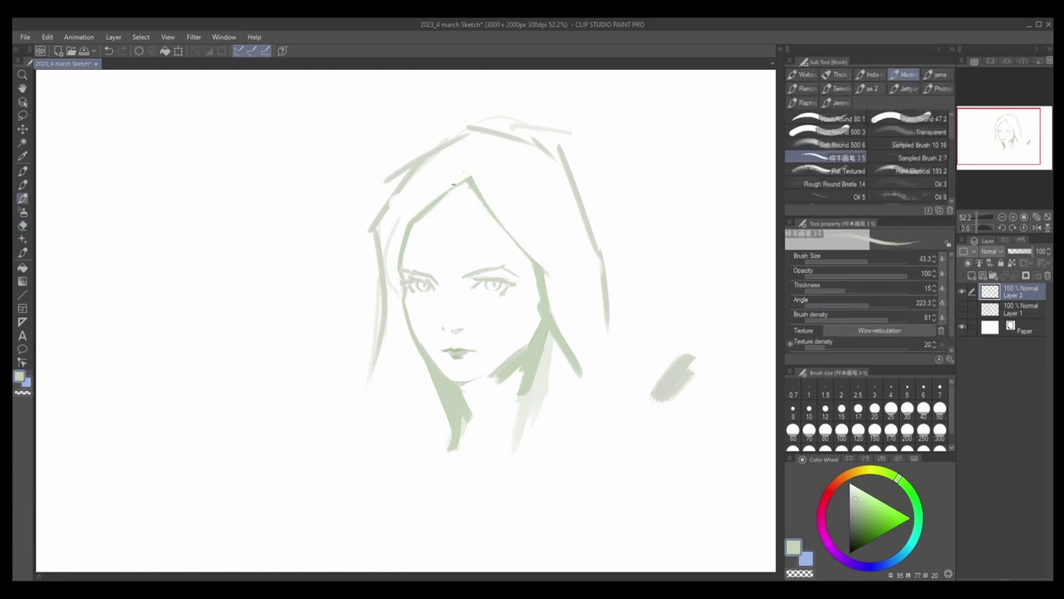
{"action": "key", "text": "e"}
{"action": "left_click_drag", "start_coordinate": [456, 198], "coordinate": [426, 233]}
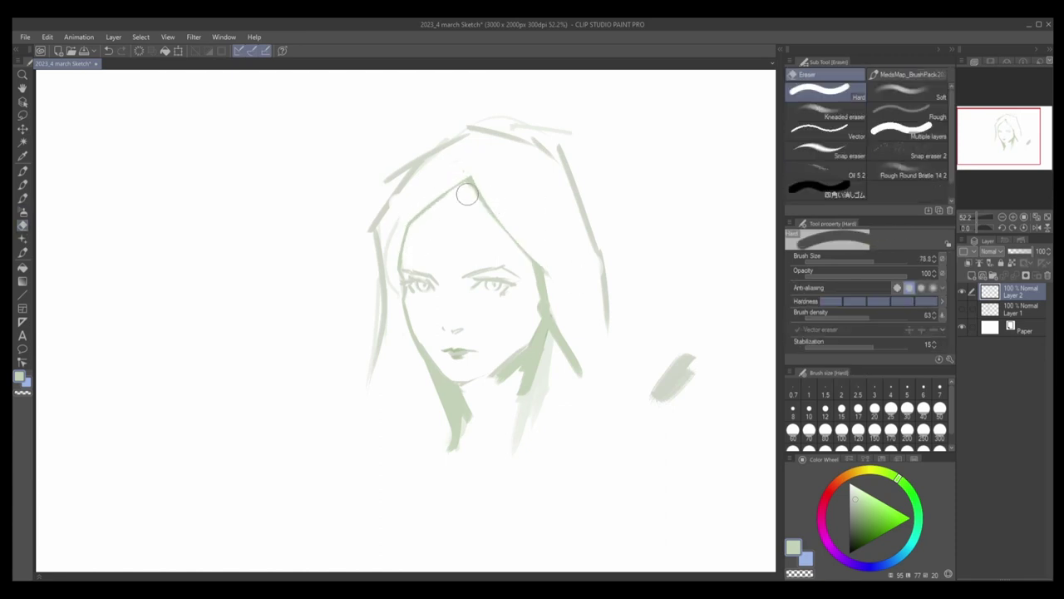
Step: Draw the hair parting from the hairline peak toward the crown and add a curved neckline at the base of the neck
{"action": "key", "text": "b"}
{"action": "left_click_drag", "start_coordinate": [475, 186], "coordinate": [496, 144]}
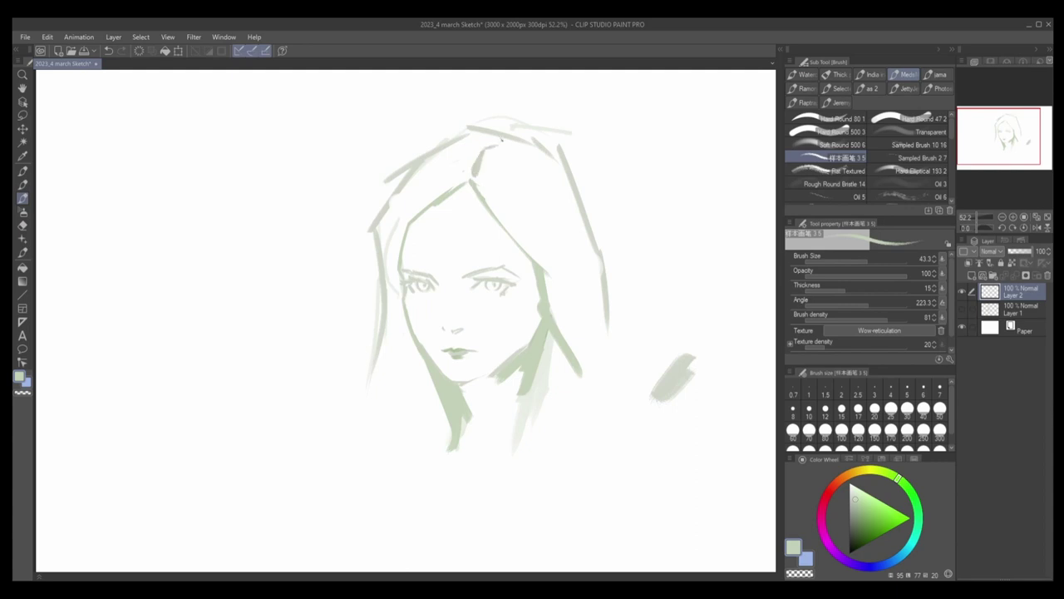
{"action": "scroll", "coordinate": [560, 295], "scroll_direction": "up", "scroll_amount": 1}
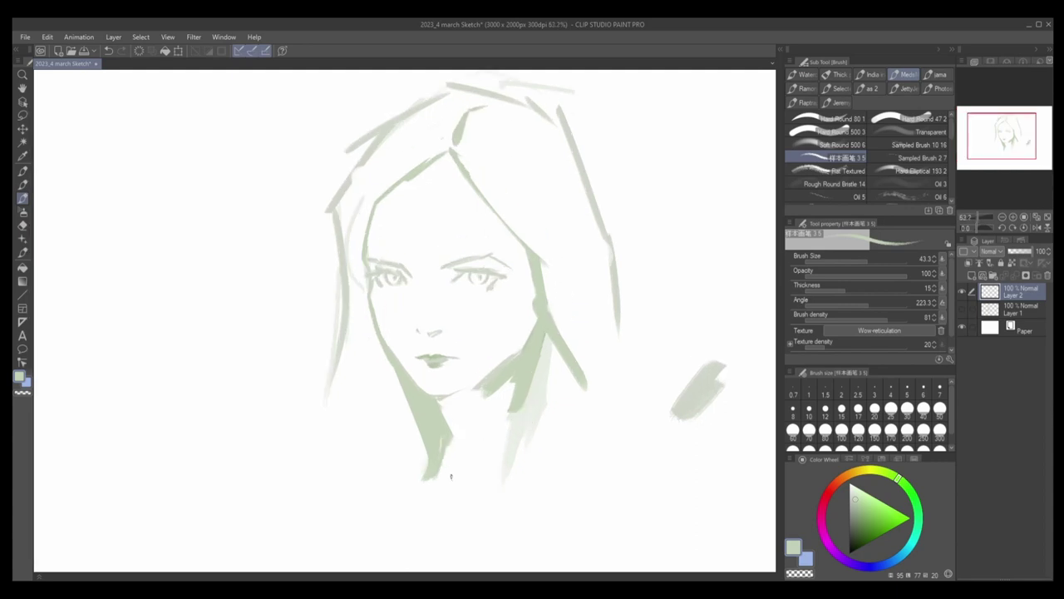
{"action": "left_click_drag", "start_coordinate": [440, 472], "coordinate": [504, 477]}
Step: Fill the hair falling behind the jaw on the far side of the neck with long green strokes
{"action": "mouse_move", "coordinate": [532, 403]}
{"action": "left_mouse_down"}
{"action": "mouse_move", "coordinate": [519, 440]}
{"action": "mouse_move", "coordinate": [544, 381]}
{"action": "mouse_move", "coordinate": [559, 433]}
{"action": "left_mouse_up"}
{"action": "scroll", "coordinate": [545, 390], "scroll_direction": "down", "scroll_amount": 2}
{"action": "mouse_move", "coordinate": [553, 382]}
{"action": "left_mouse_down"}
{"action": "mouse_move", "coordinate": [565, 482]}
{"action": "mouse_move", "coordinate": [570, 399]}
{"action": "left_mouse_up"}
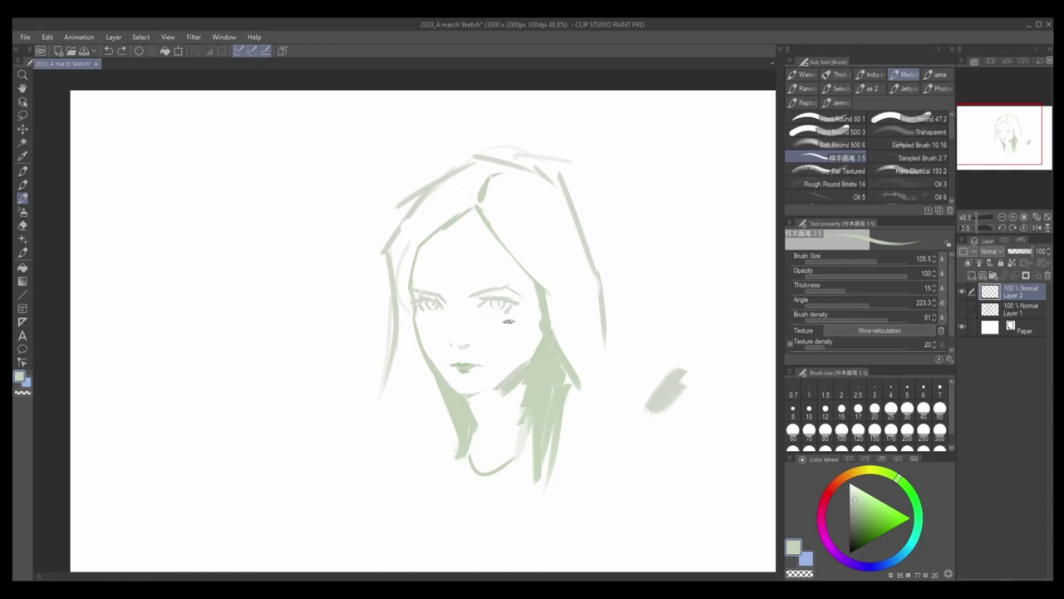
Step: Shade softly beneath both eyes with a pale grey-green at 50 opacity, alternating between brush and eraser
{"action": "scroll", "coordinate": [491, 306], "scroll_direction": "up", "scroll_amount": 1}
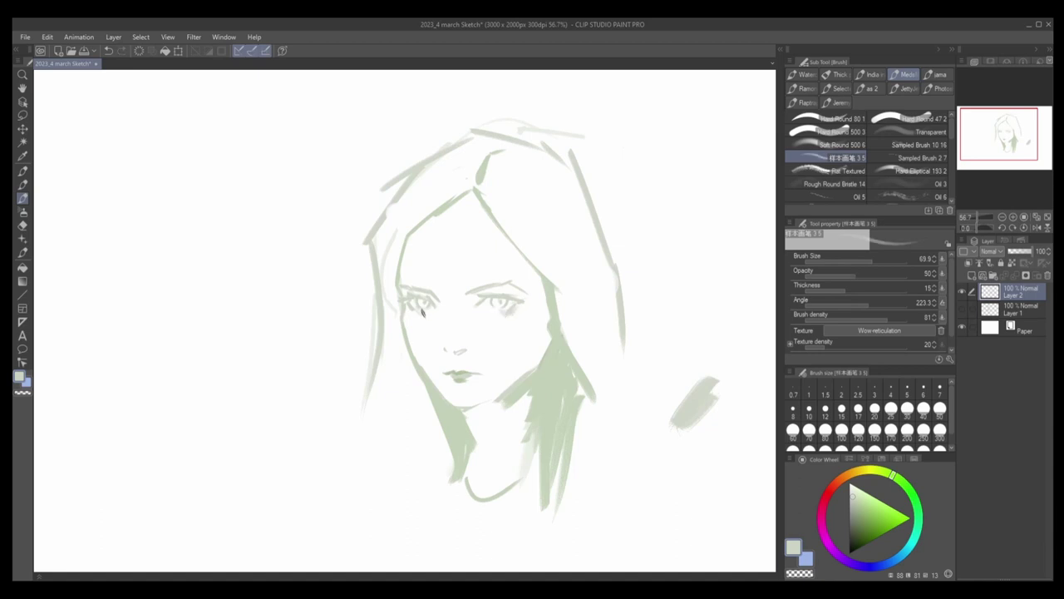
{"action": "key", "text": "e"}
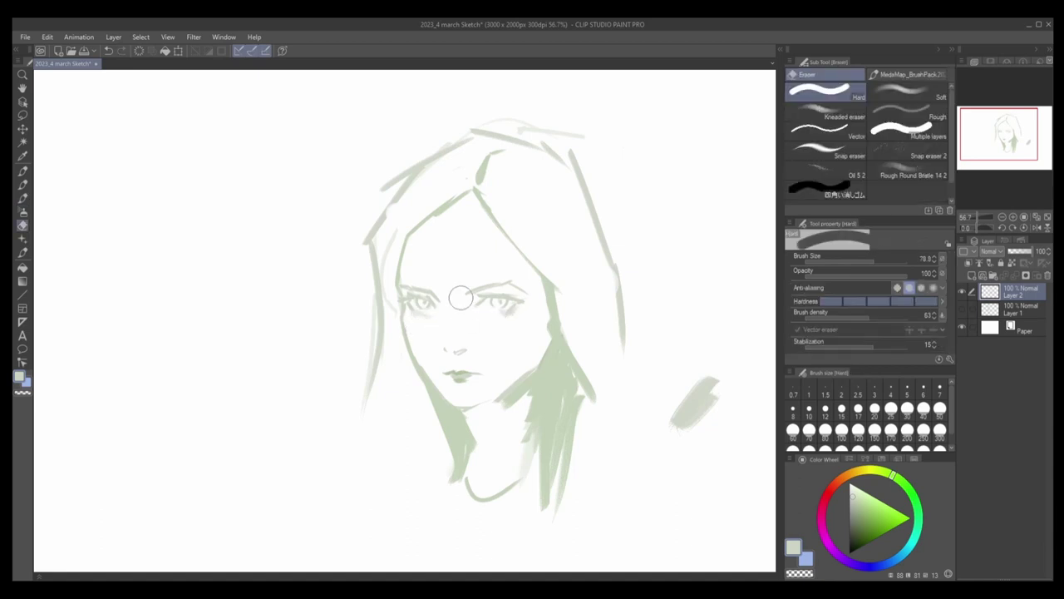
{"action": "key", "text": "b"}
{"action": "key", "text": "e"}
{"action": "key", "text": "b"}
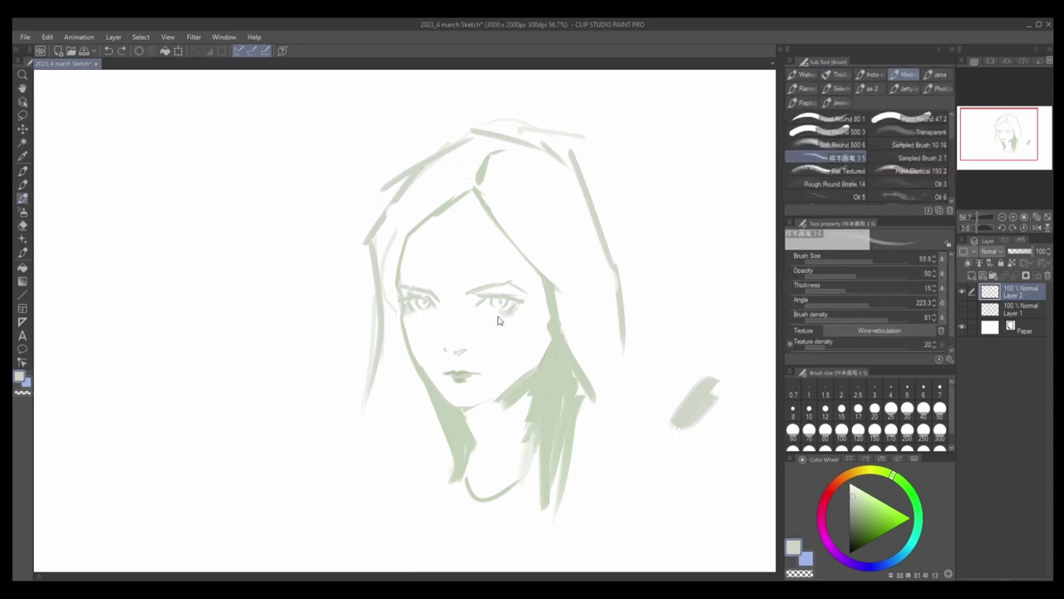
{"action": "left_click_drag", "start_coordinate": [497, 320], "coordinate": [504, 311]}
{"action": "left_click", "coordinate": [502, 313], "text": "alt"}
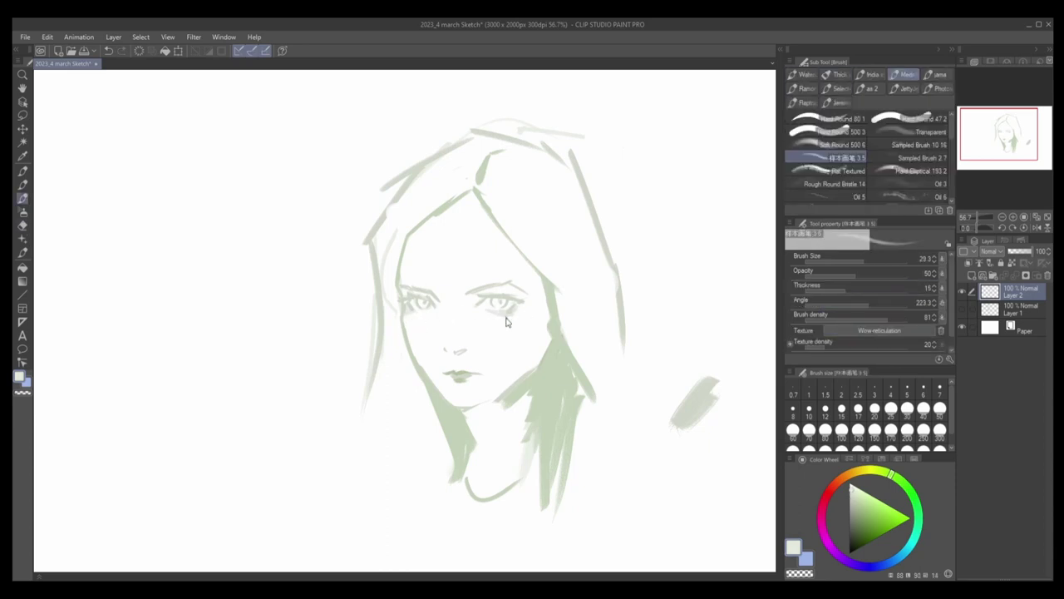
Step: Refine the lower lids and outer corners of both eyes with a small brush at 100 opacity in sampled pale greens
{"action": "key", "text": "0"}
{"action": "key", "text": "e"}
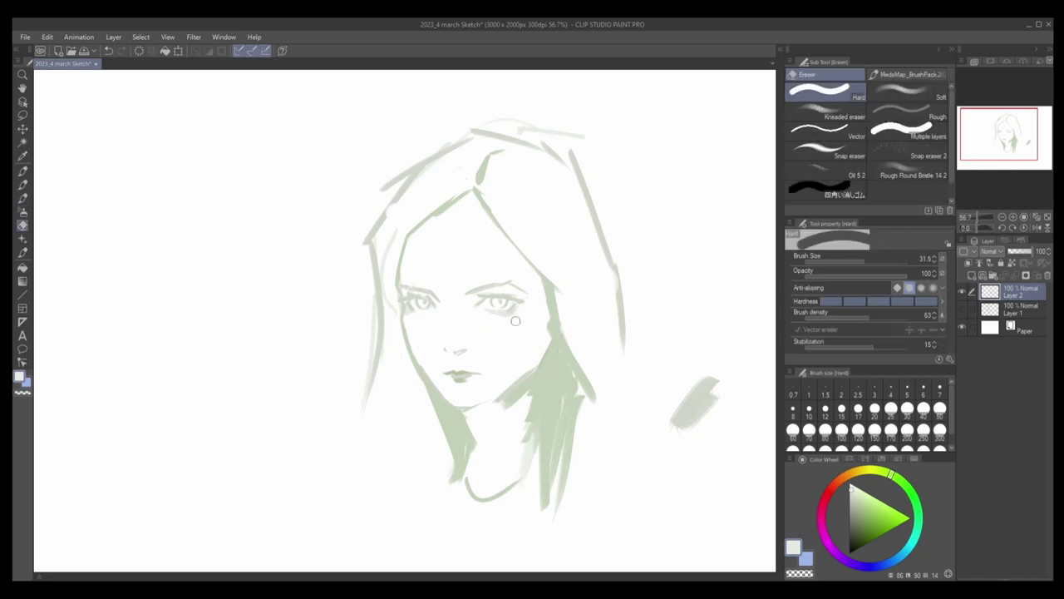
{"action": "key", "text": "b"}
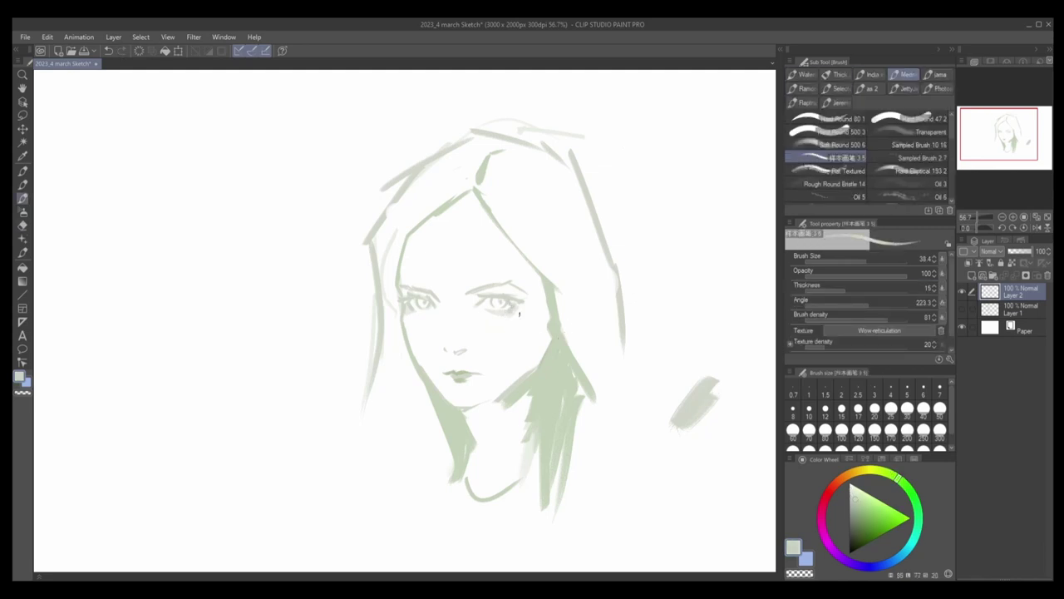
{"action": "scroll", "coordinate": [510, 315], "scroll_direction": "up", "scroll_amount": 1}
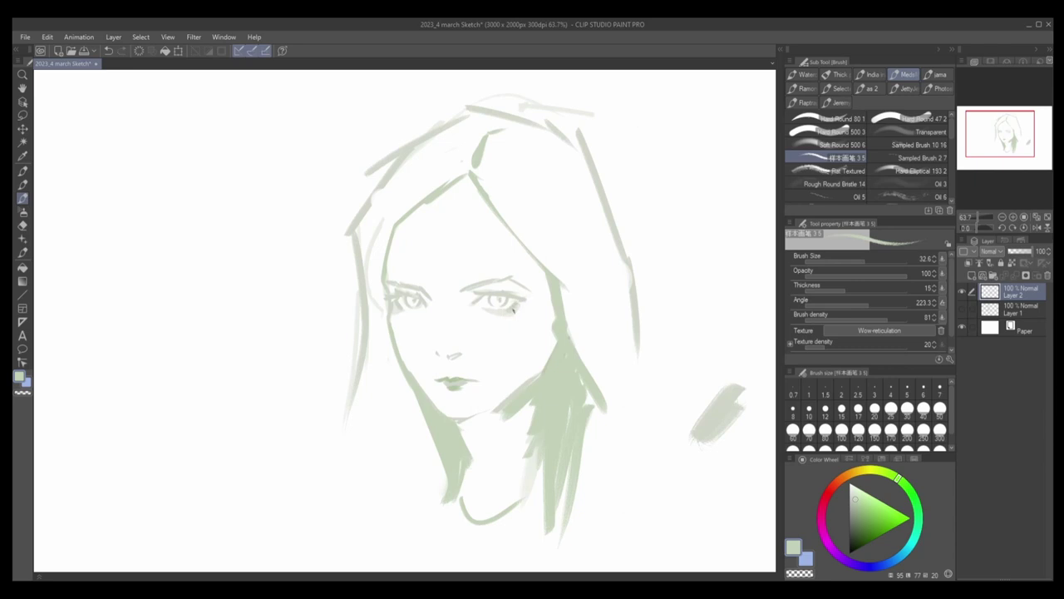
{"action": "key", "text": "bracketleft"}
{"action": "left_click", "coordinate": [400, 308], "text": "alt"}
{"action": "key", "text": "bracketright"}
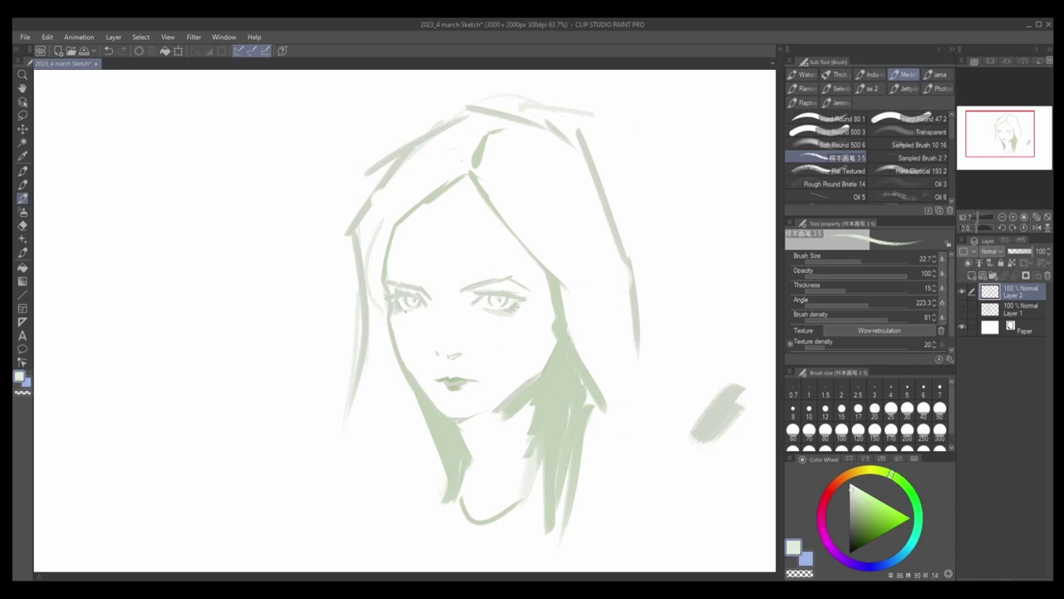
Step: Mirror the canvas view back and forth to check the portrait's proportions at a reduced size
{"action": "scroll", "coordinate": [472, 326], "scroll_direction": "down", "scroll_amount": 2}
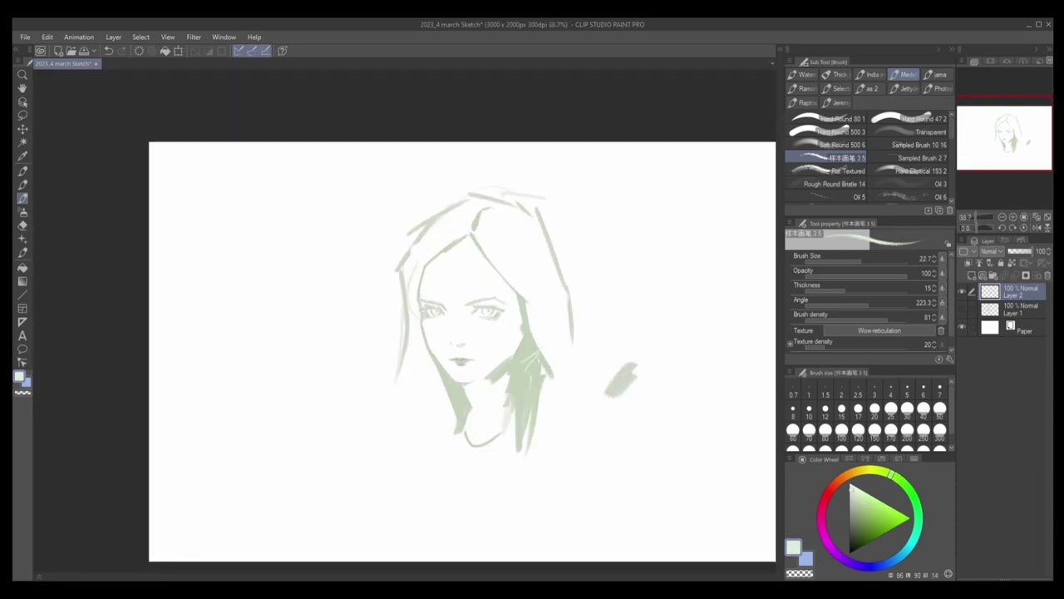
{"action": "scroll", "coordinate": [536, 359], "scroll_direction": "down", "scroll_amount": 2}
{"action": "left_click_drag", "start_coordinate": [536, 359], "coordinate": [456, 326]}
{"action": "key", "text": "h"}
{"action": "key", "text": "h"}
{"action": "scroll", "coordinate": [420, 274], "scroll_direction": "up", "scroll_amount": 1}
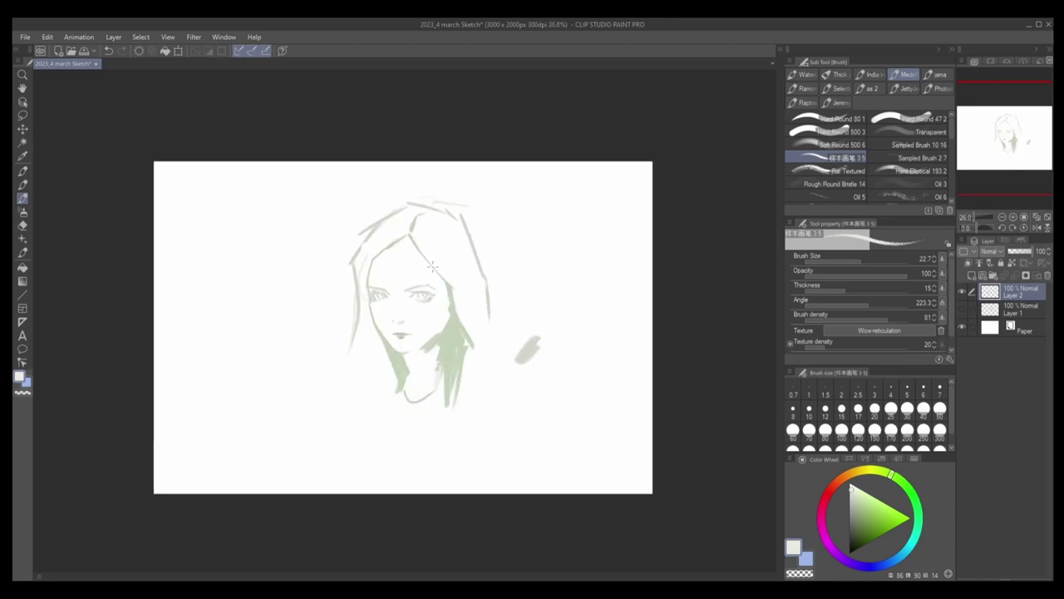
{"action": "key", "text": "h"}
{"action": "key", "text": "h"}
{"action": "key", "text": "e"}
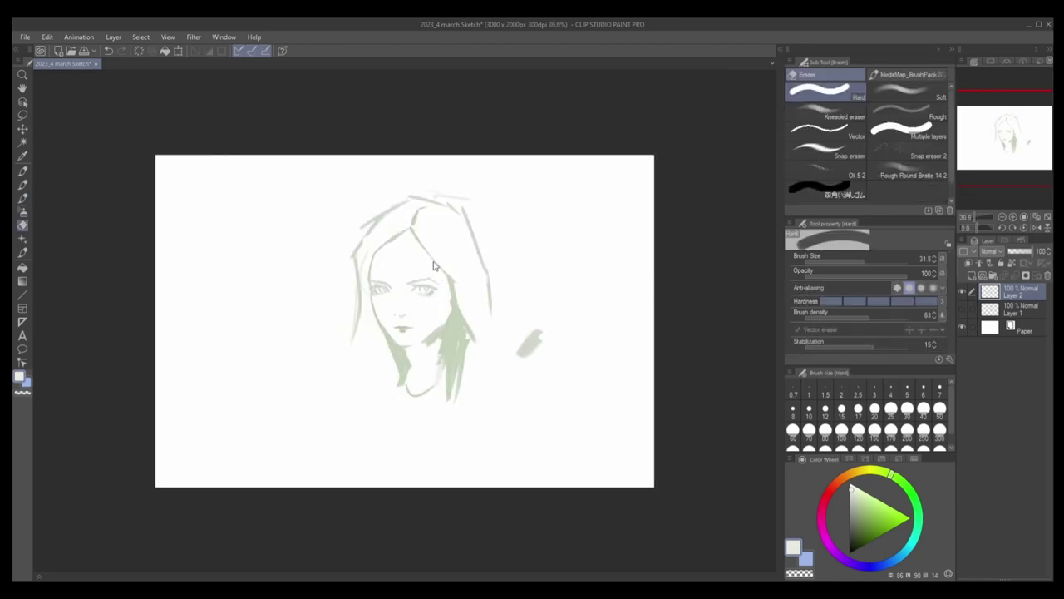
Step: Redraw the hair edge from the parting down the far side of the forehead in pale green, refining it with brush and eraser
{"action": "left_click_drag", "start_coordinate": [435, 247], "coordinate": [453, 300]}
{"action": "key", "text": "b"}
{"action": "key", "text": "ctrl+z"}
{"action": "left_click_drag", "start_coordinate": [441, 236], "coordinate": [453, 291]}
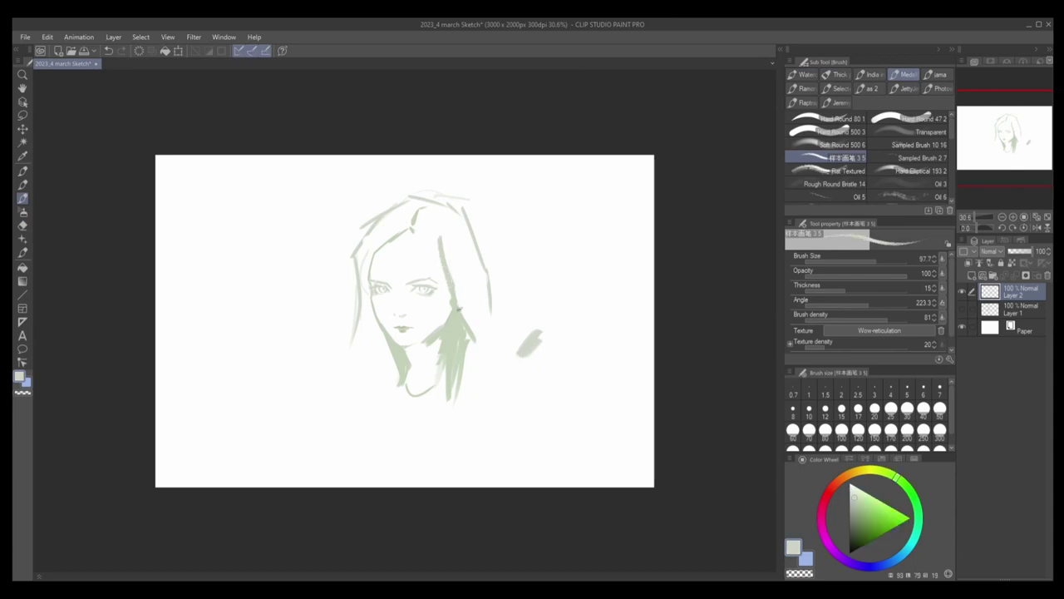
{"action": "key", "text": "e"}
{"action": "key", "text": "b"}
{"action": "key", "text": "e"}
{"action": "key", "text": "b"}
{"action": "mouse_move", "coordinate": [415, 238]}
{"action": "left_mouse_down"}
{"action": "mouse_move", "coordinate": [424, 250]}
{"action": "mouse_move", "coordinate": [441, 233]}
{"action": "left_mouse_up"}
{"action": "key", "text": "ctrl+z"}
Step: Show Layer 1 and move the second head on Layer 2 to the right half of the canvas
{"action": "key", "text": "p"}
{"action": "left_click", "coordinate": [962, 308]}
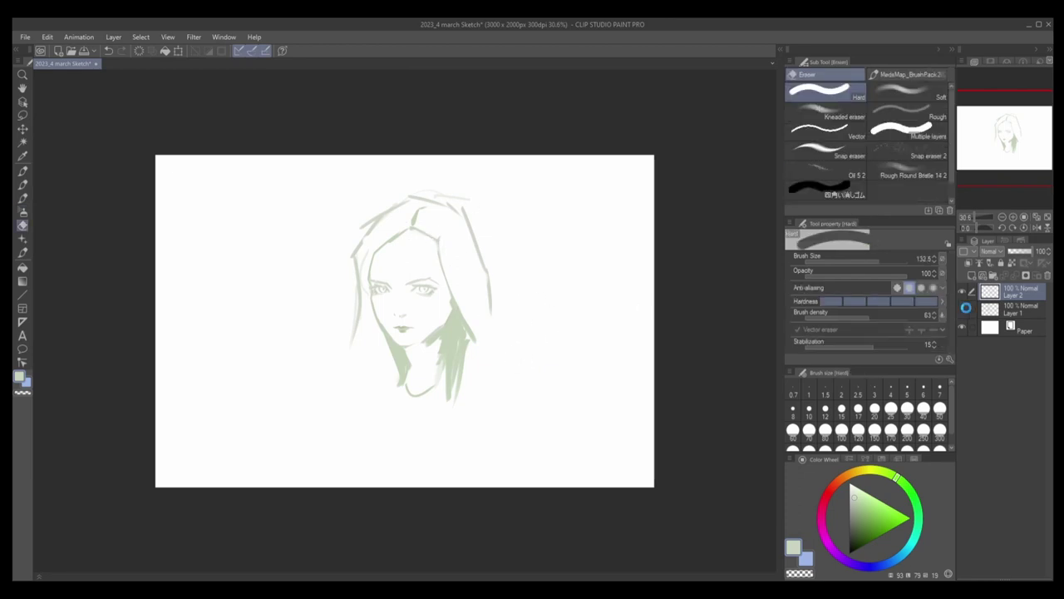
{"action": "key", "text": "k"}
{"action": "left_click_drag", "start_coordinate": [339, 324], "coordinate": [443, 323]}
Step: Flip the first head on Layer 1 horizontally, enlarge it and place it in the upper left part of the canvas
{"action": "key", "text": "ctrl+t"}
{"action": "left_click_drag", "start_coordinate": [435, 375], "coordinate": [447, 444]}
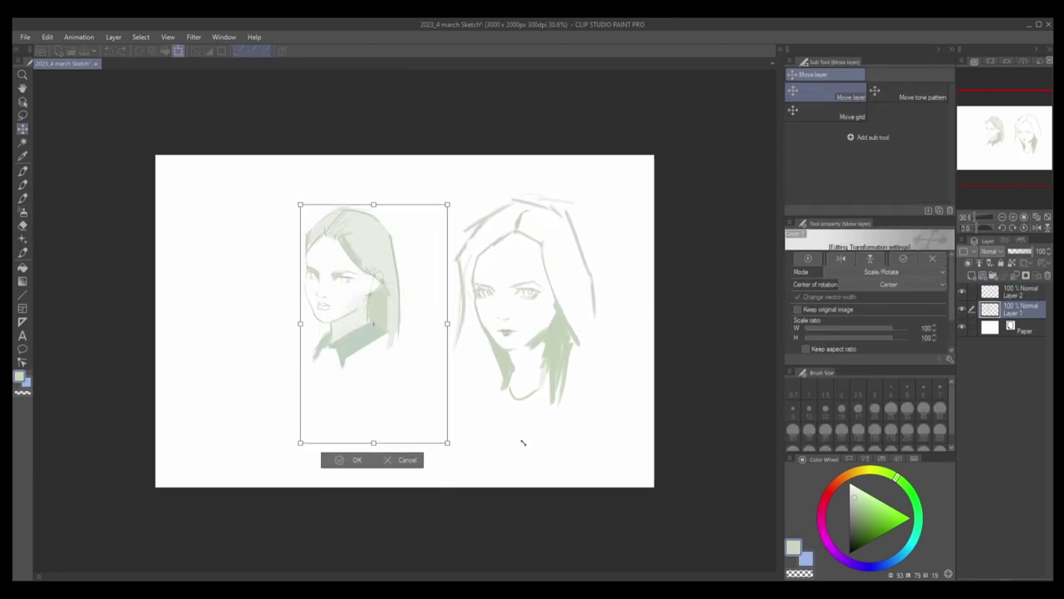
{"action": "left_click_drag", "start_coordinate": [387, 380], "coordinate": [343, 348]}
{"action": "key", "text": "Return"}
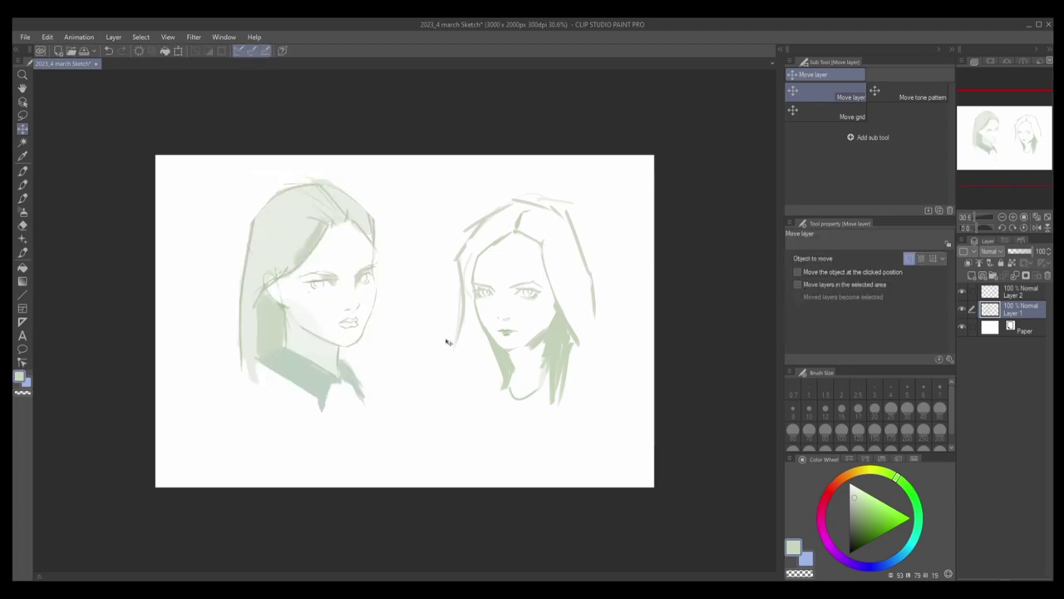
{"action": "left_click_drag", "start_coordinate": [466, 349], "coordinate": [442, 341]}
Step: Enlarge the second head on Layer 2 to balance it with the first portrait
{"action": "left_click", "coordinate": [1002, 290]}
{"action": "key", "text": "ctrl+t"}
{"action": "left_click_drag", "start_coordinate": [449, 414], "coordinate": [419, 464]}
{"action": "key", "text": "Return"}
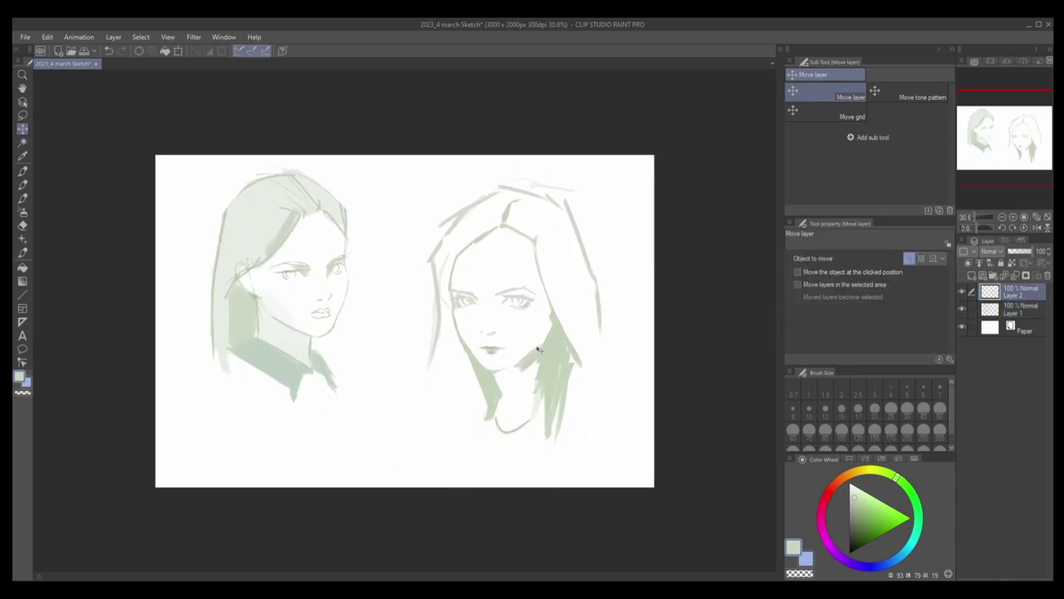
{"action": "scroll", "coordinate": [618, 405], "scroll_direction": "down", "scroll_amount": 1}
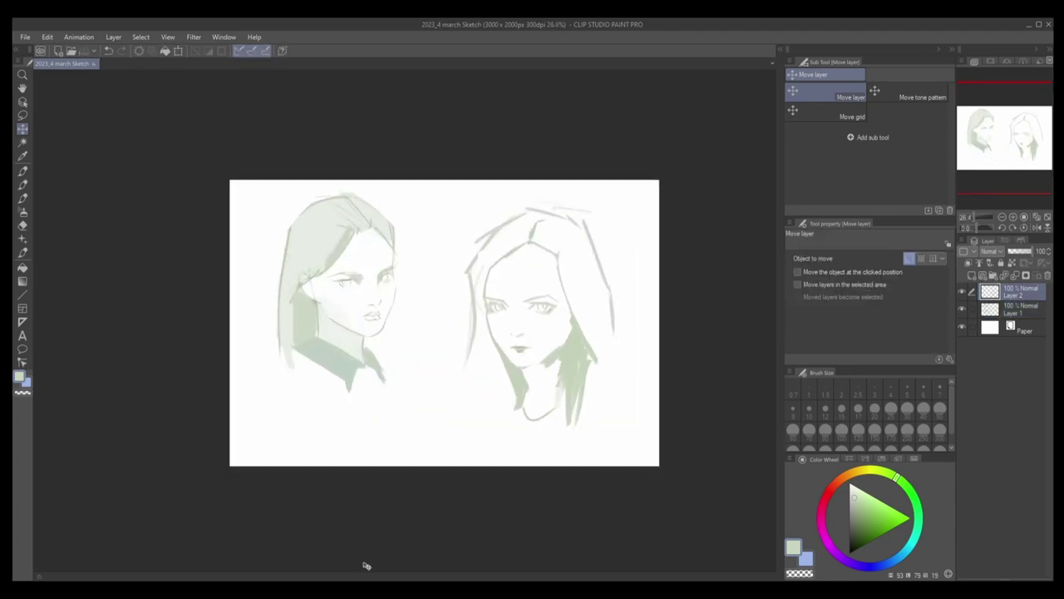